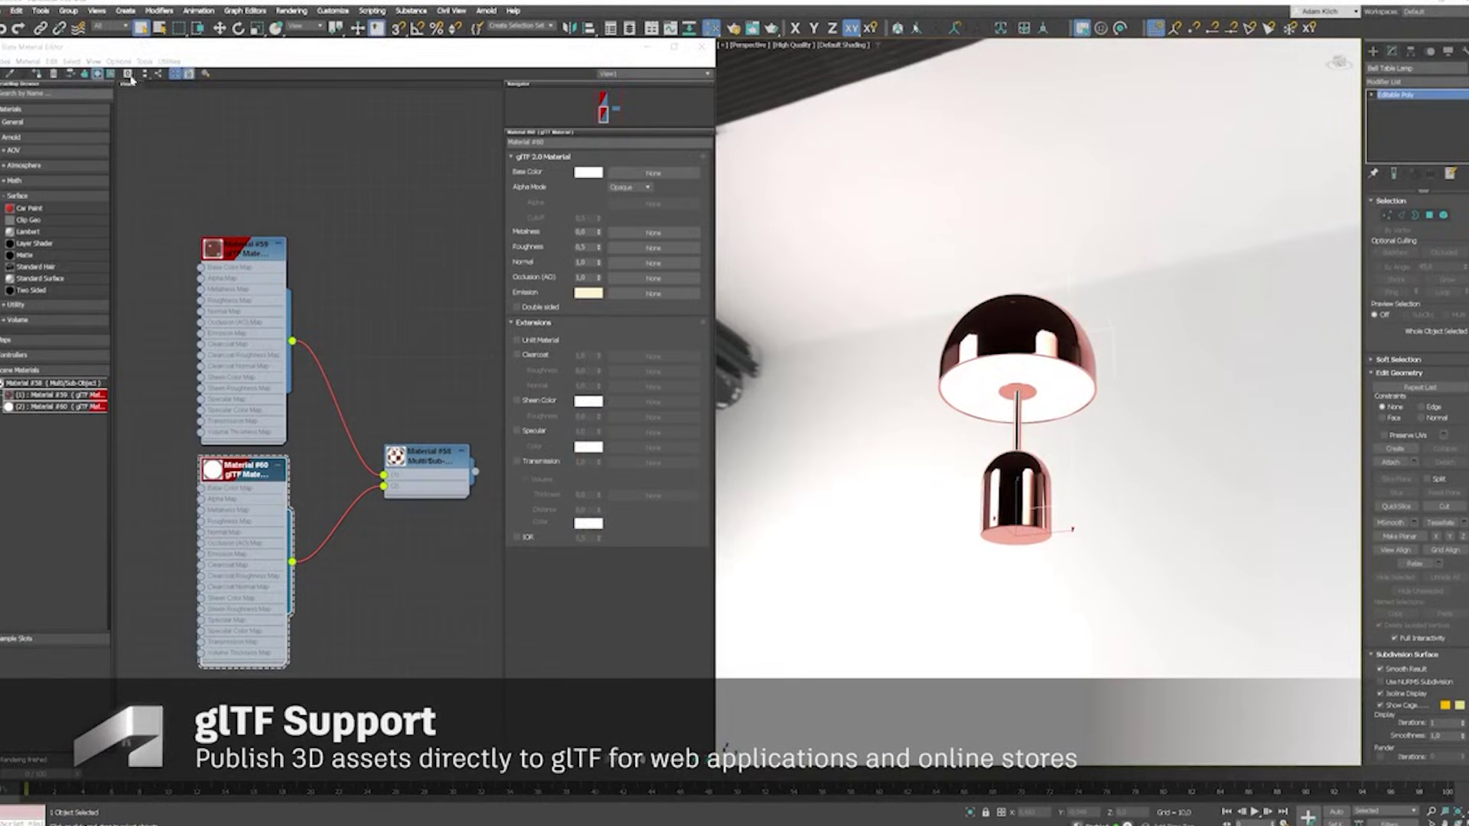
Open the copper lamp's Real-Time Exporter settings with GL Transmission Format selected
{"action": "left_click", "coordinate": [3, 11]}
{"action": "left_click", "coordinate": [162, 226]}
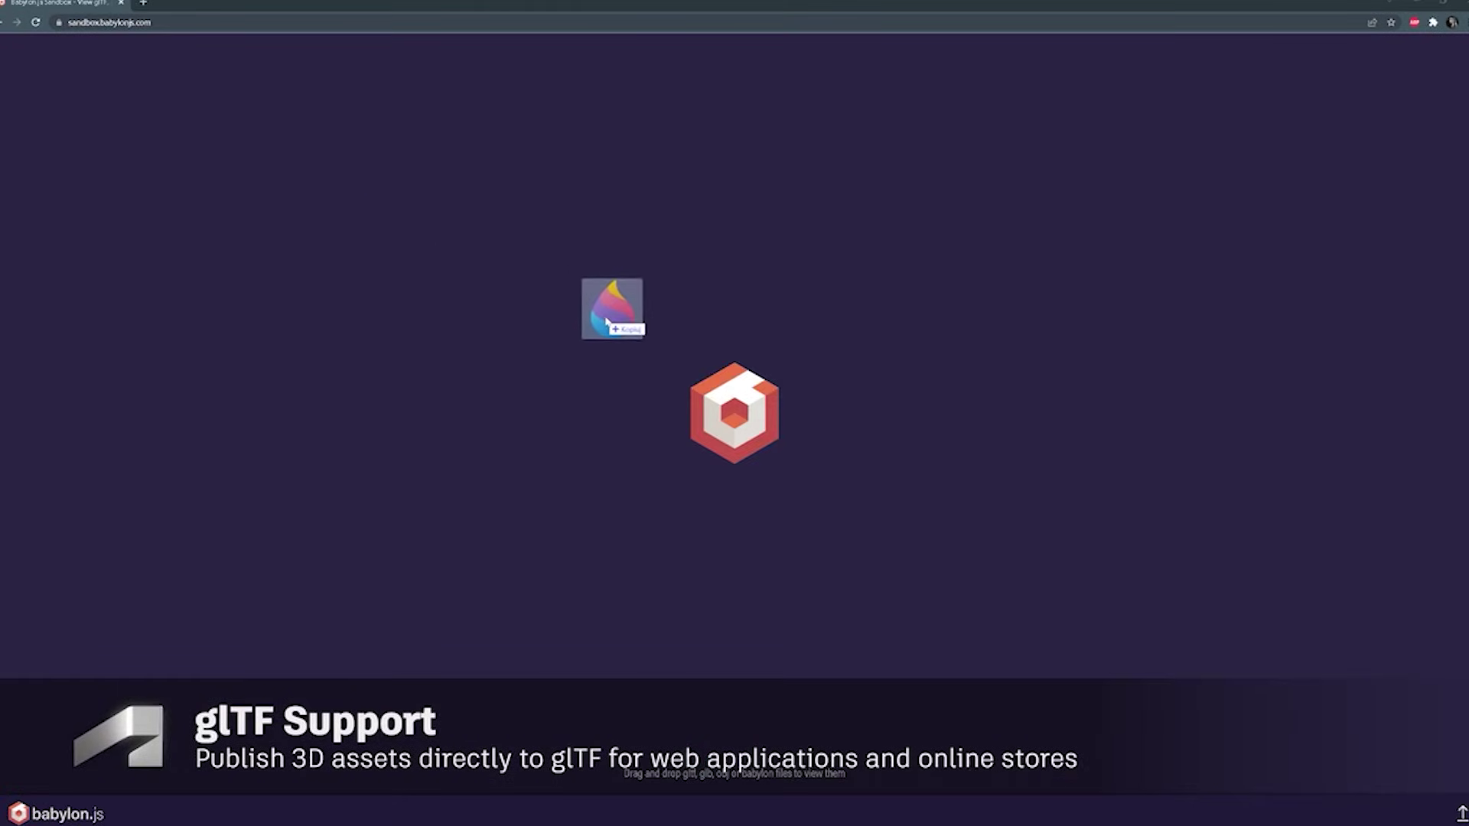
Load the exported lamp into Babylon.js Sandbox and orbit to view under the shade
{"action": "left_click_drag", "start_coordinate": [612, 310], "coordinate": [610, 324]}
{"action": "left_click_drag", "start_coordinate": [849, 426], "coordinate": [639, 462]}
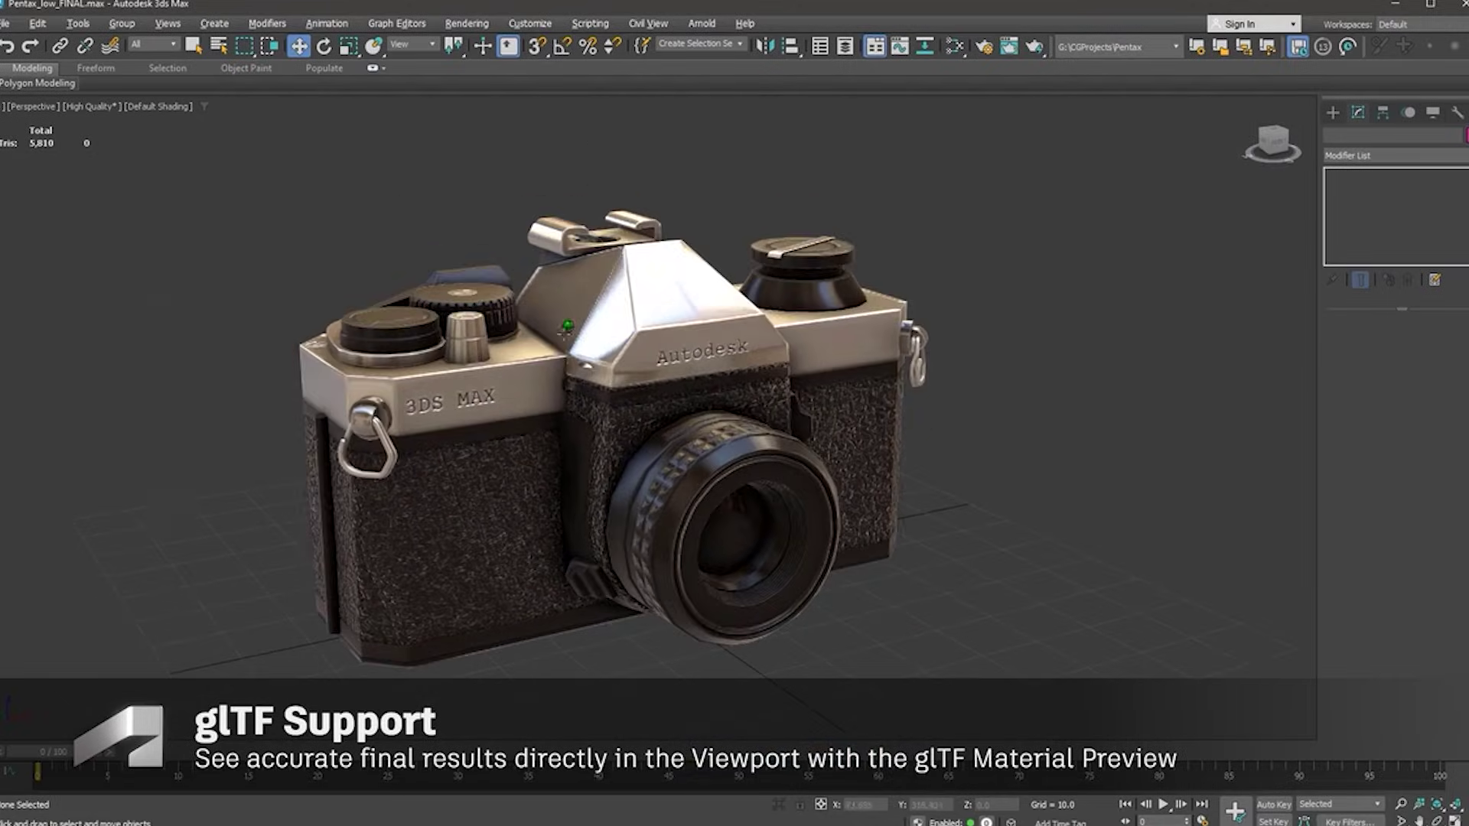
Export the camera as Camera.glb in glTF format and view it in Babylon.js Sandbox
{"action": "left_click", "coordinate": [5, 23]}
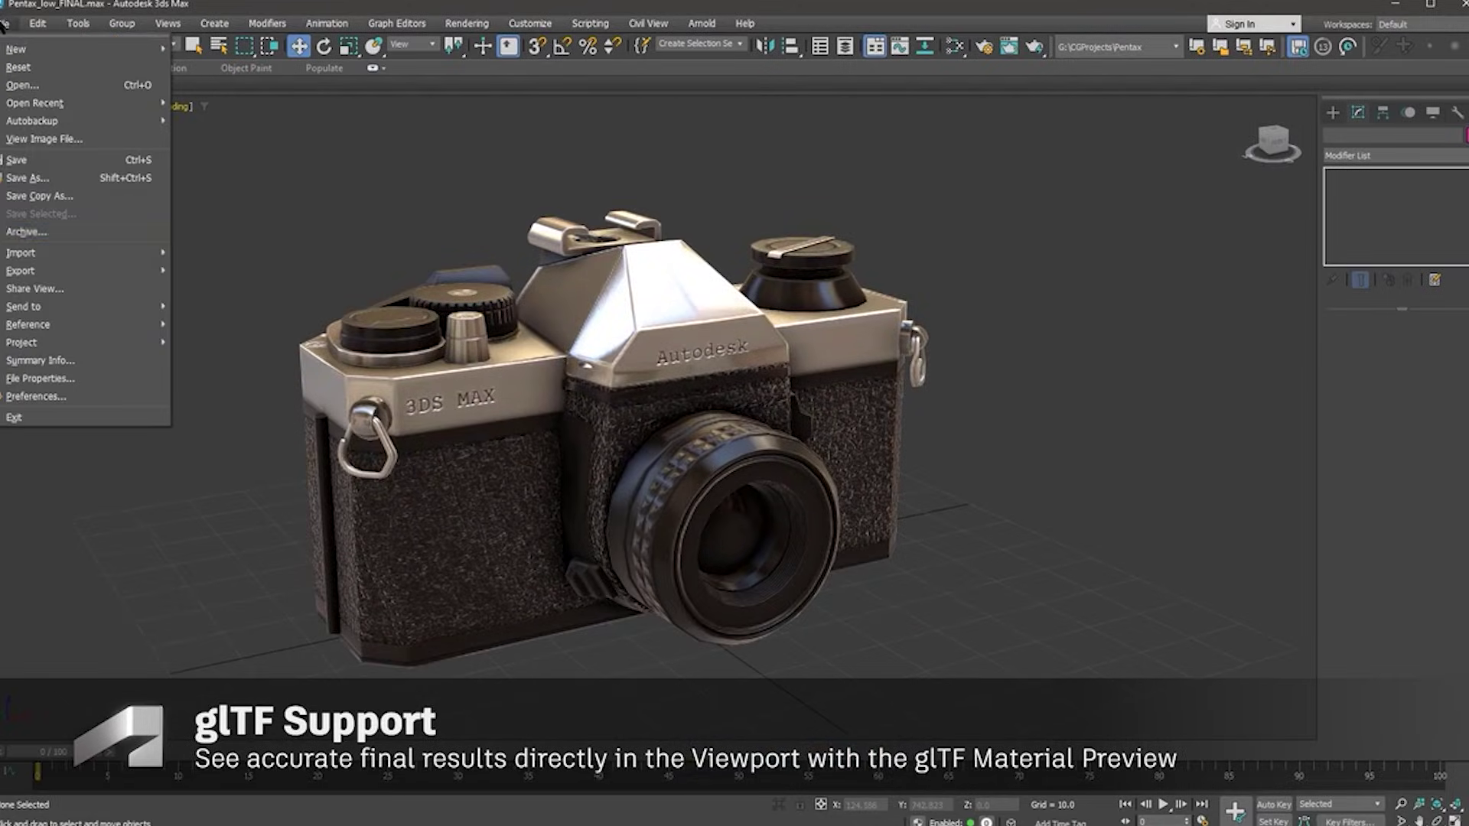
{"action": "mouse_move", "coordinate": [77, 274]}
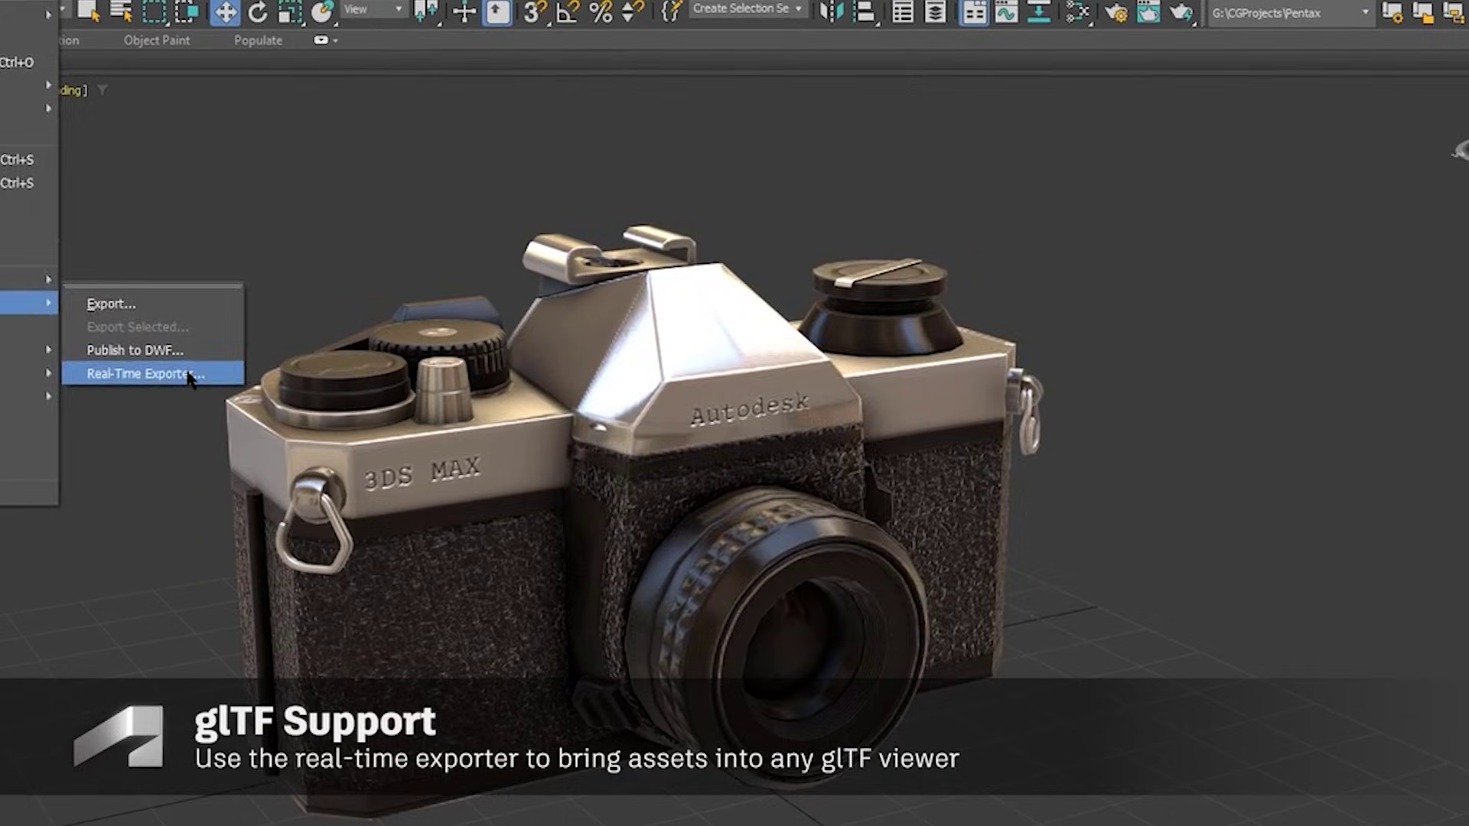
{"action": "left_click", "coordinate": [352, 396]}
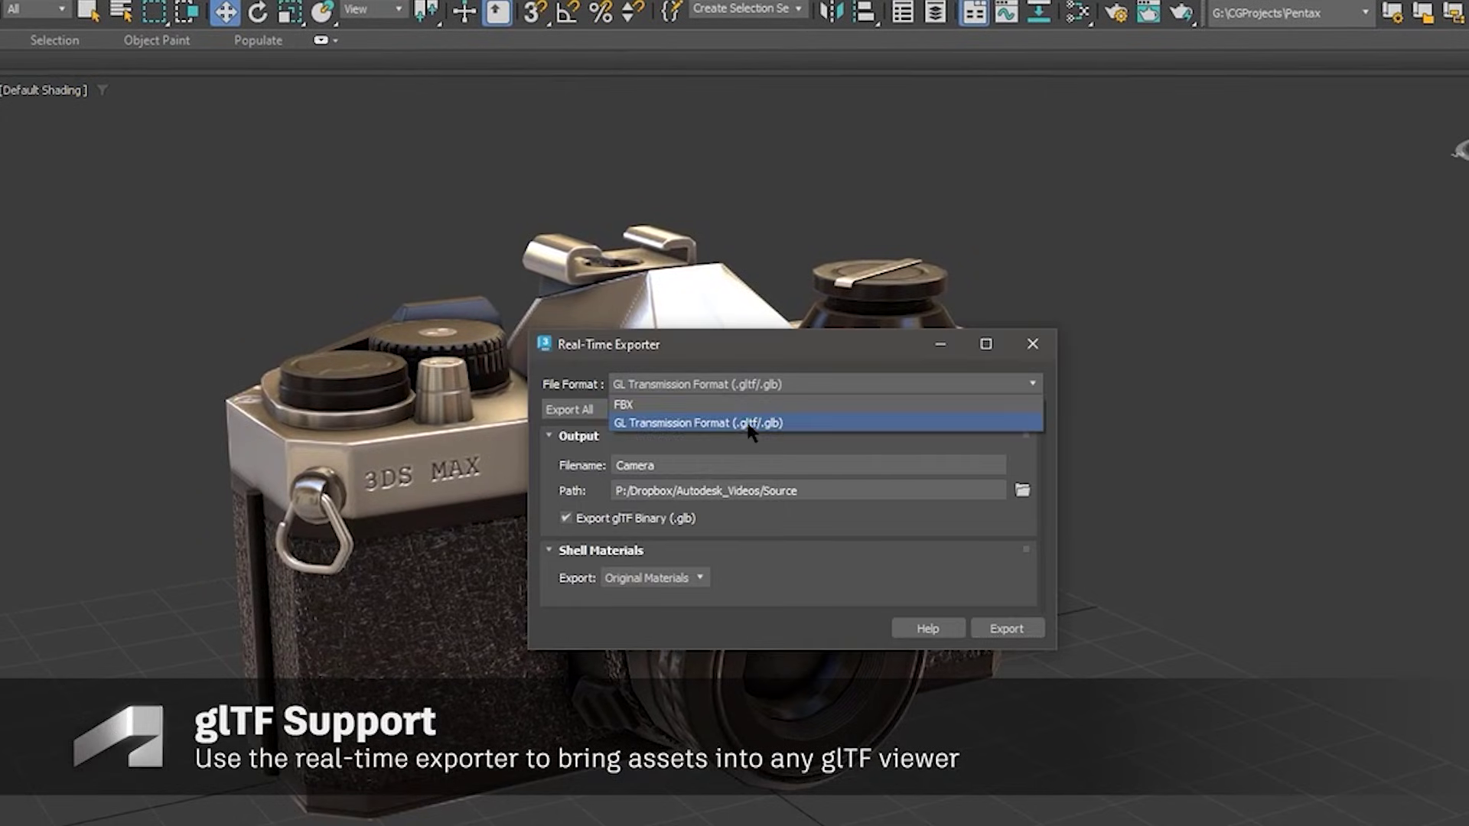
{"action": "left_click", "coordinate": [751, 423]}
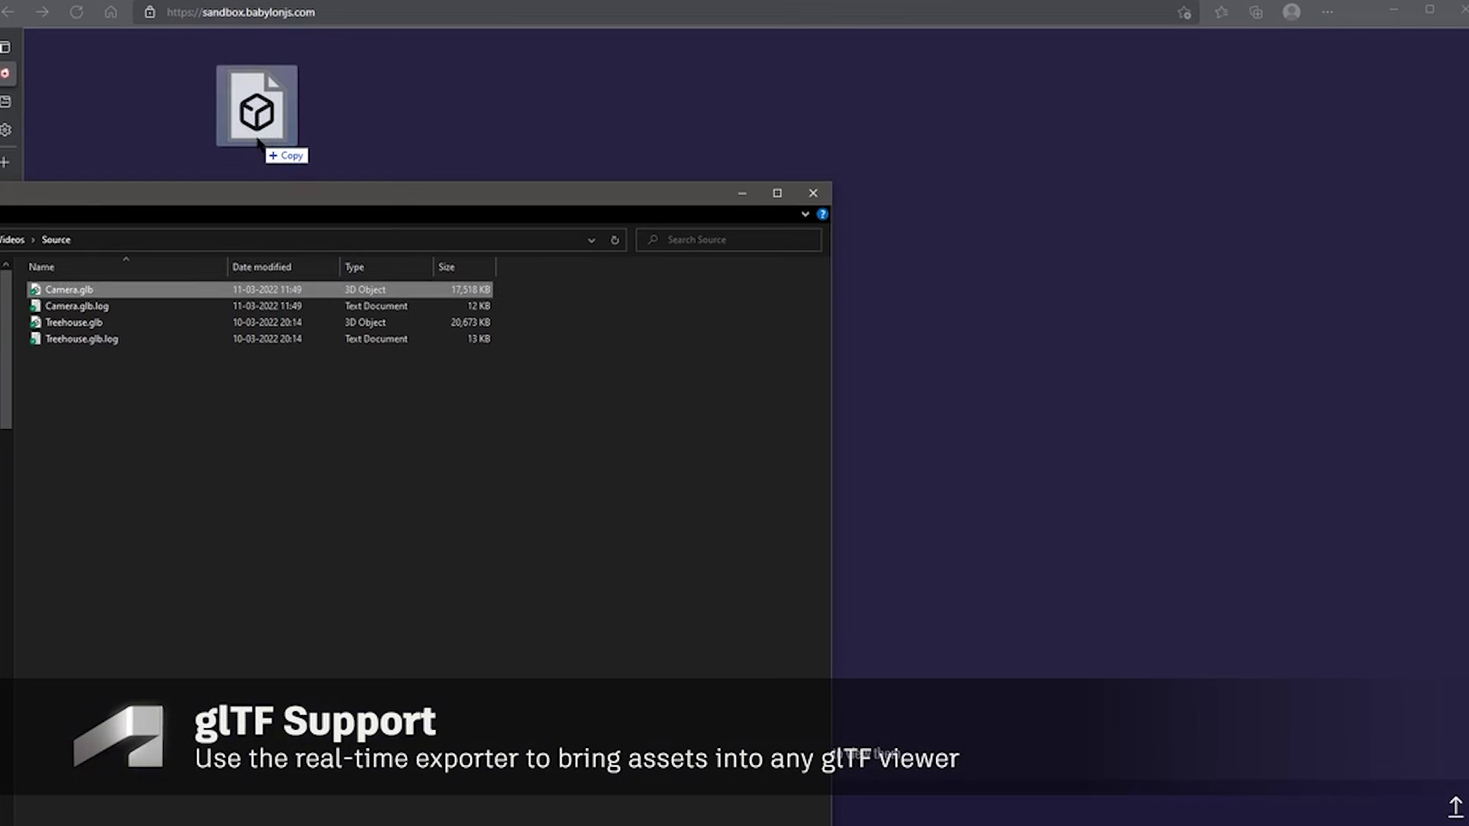
{"action": "left_click_drag", "start_coordinate": [257, 142], "coordinate": [259, 142]}
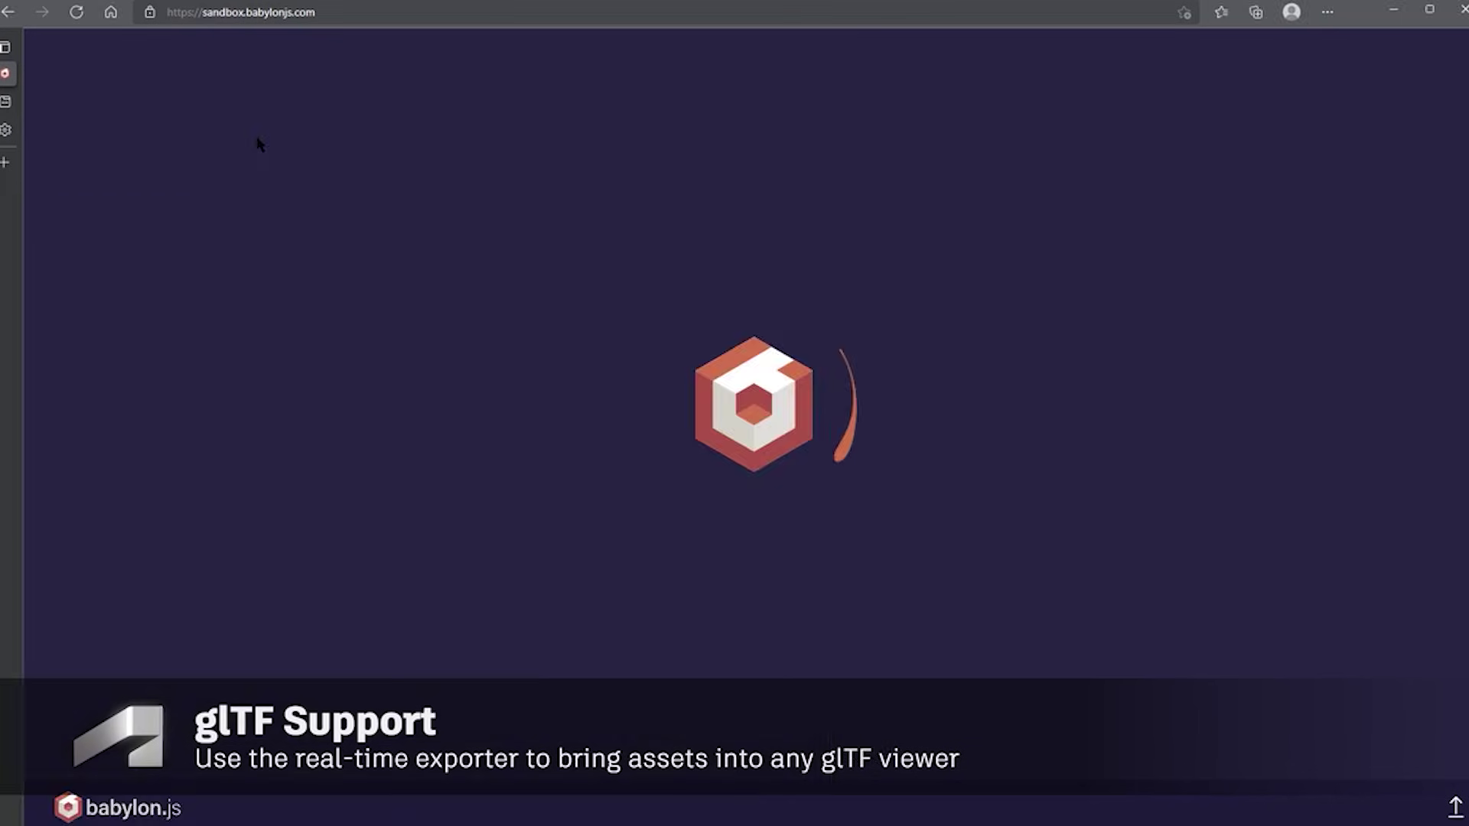
{"action": "left_click_drag", "start_coordinate": [672, 219], "coordinate": [765, 337]}
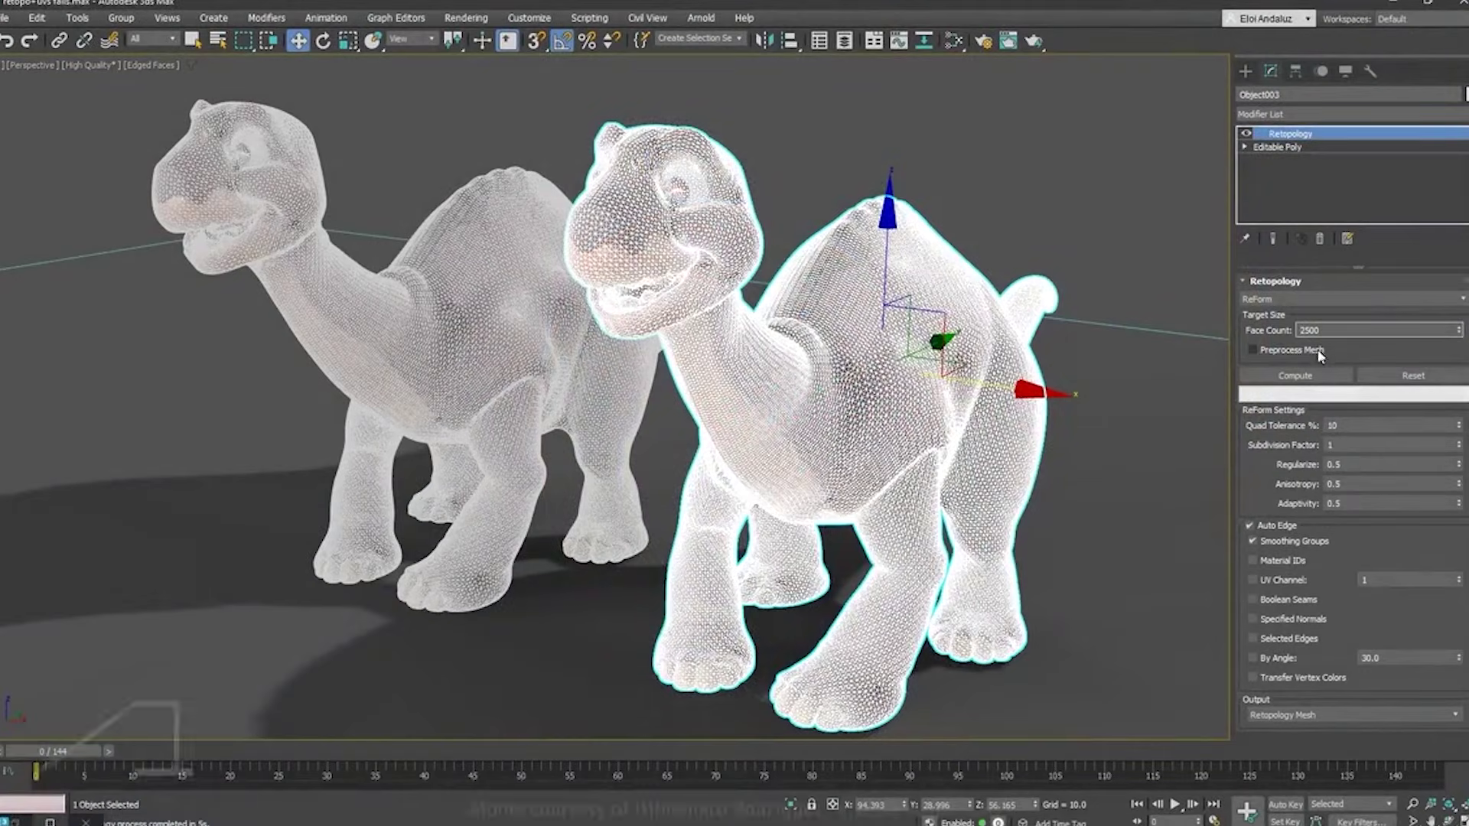
Enable Preprocess Mesh and compute the 2500-face retopology of the dinosaur
{"action": "left_click", "coordinate": [1317, 351]}
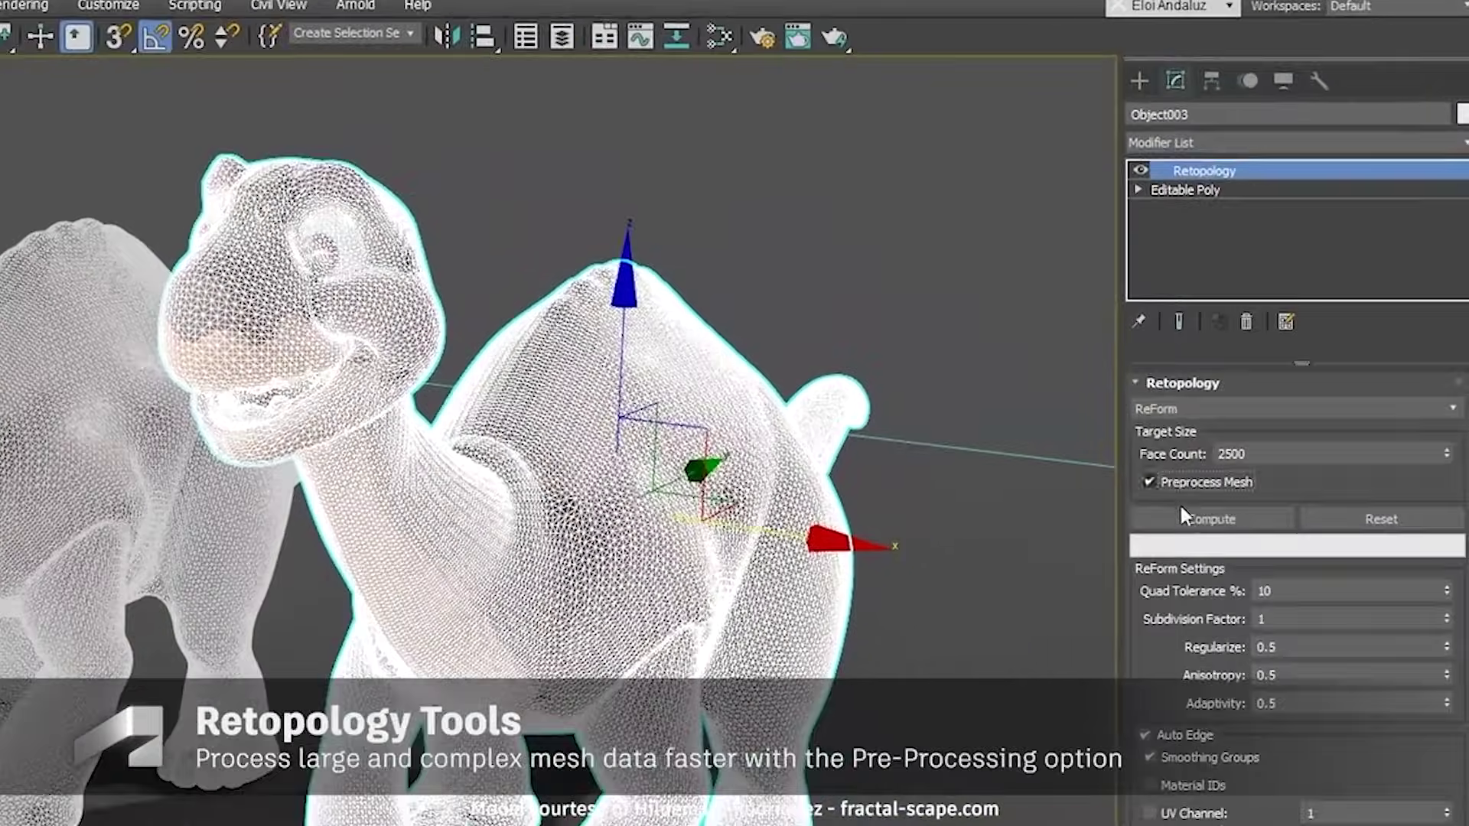
{"action": "left_click", "coordinate": [1181, 518]}
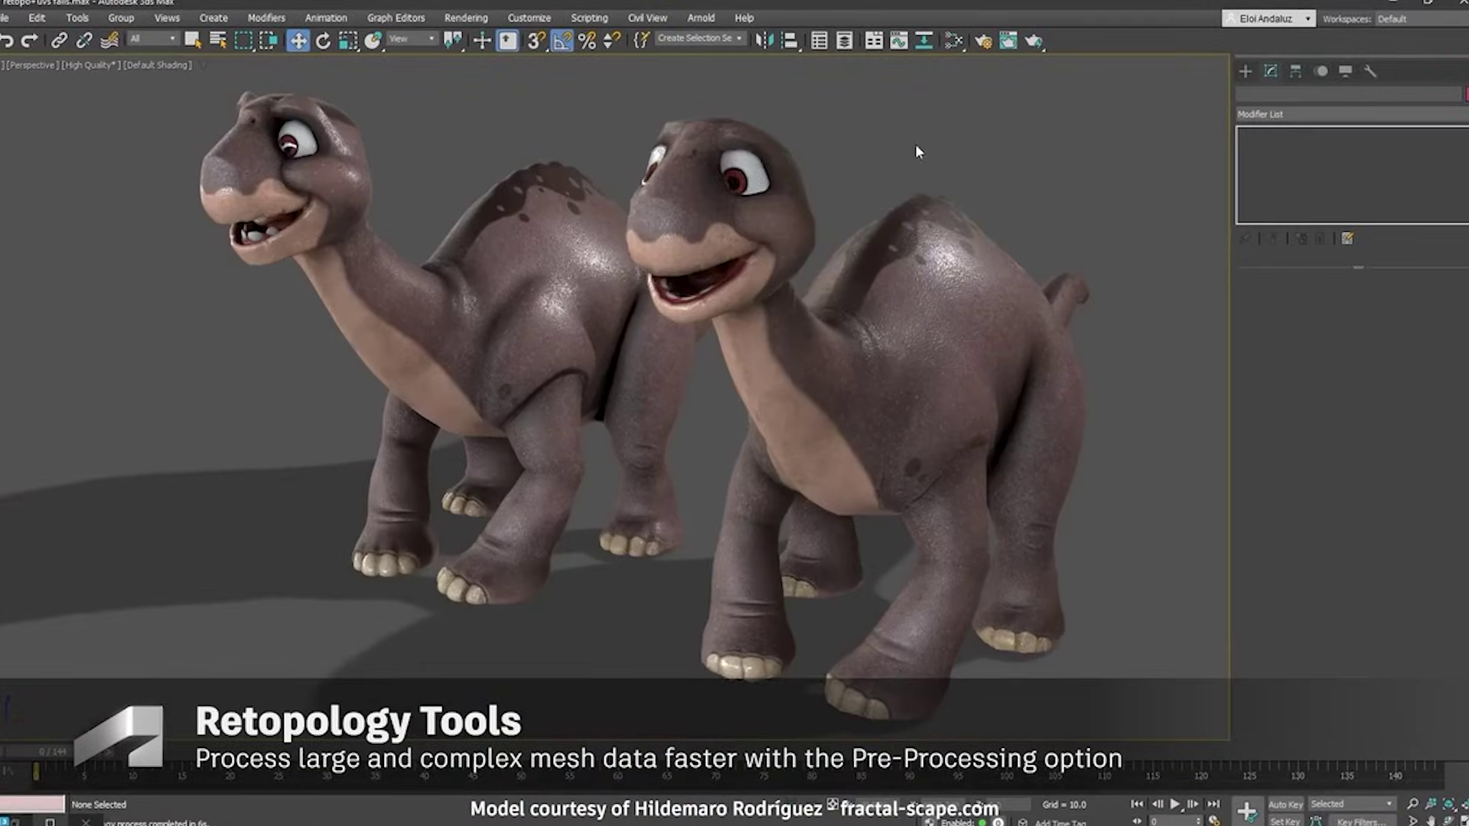
{"action": "middle_click_drag", "start_coordinate": [915, 143], "coordinate": [891, 212], "text": "alt"}
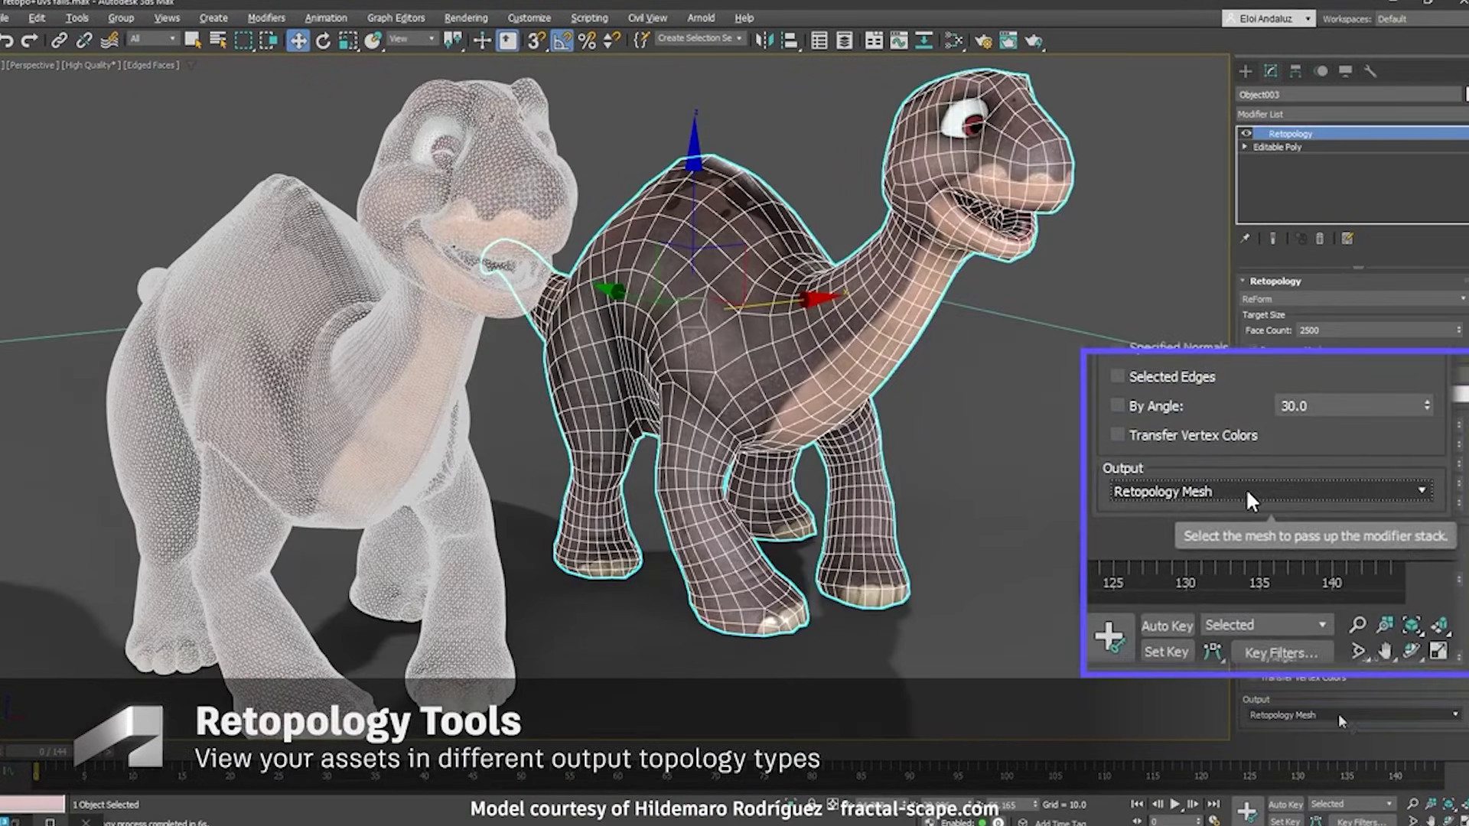
Switch the output between Remeshed, Original and Retopology Mesh to compare results
{"action": "left_click", "coordinate": [1341, 716]}
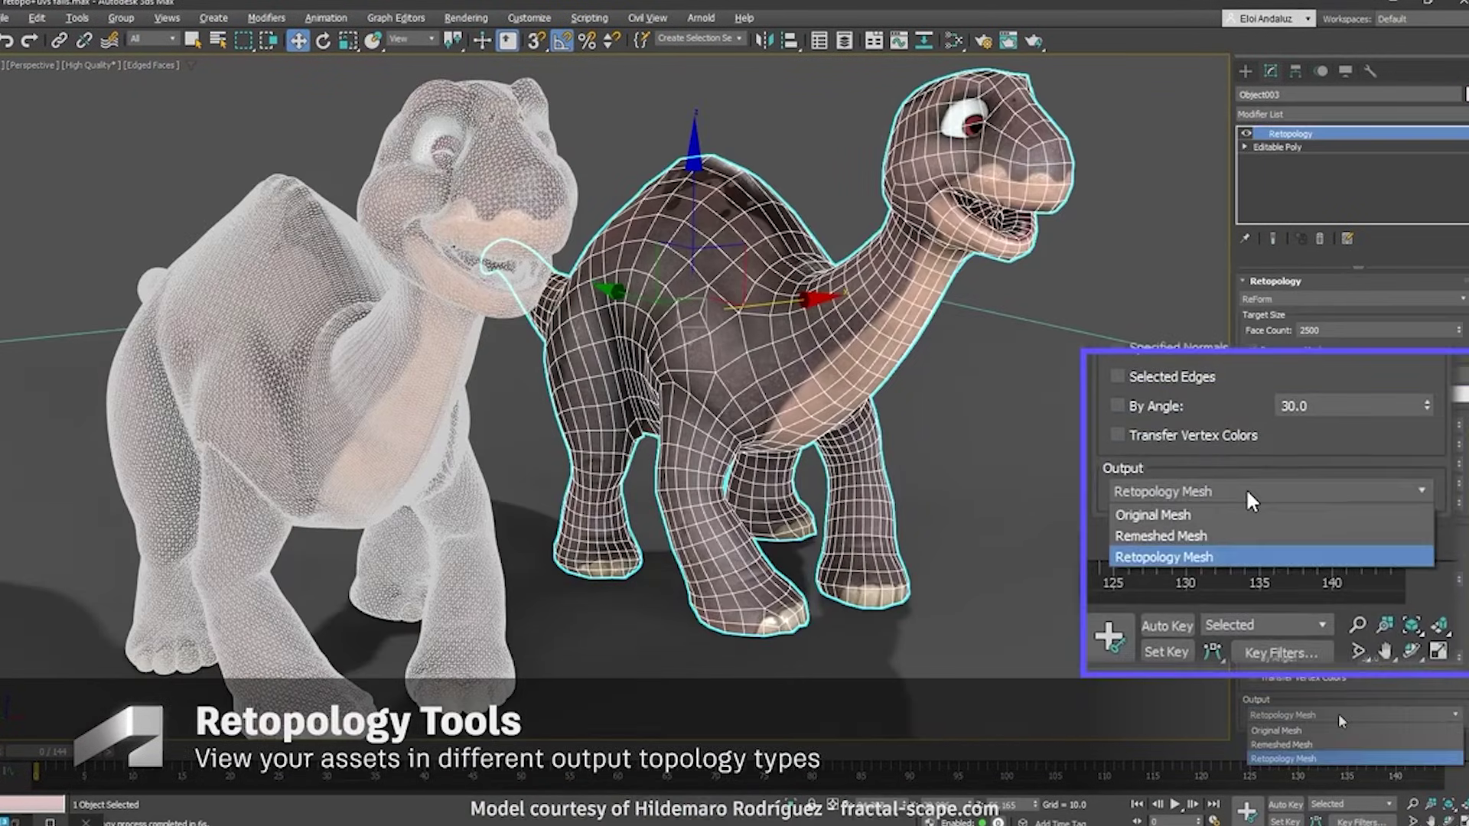
{"action": "left_click", "coordinate": [1312, 744]}
{"action": "left_click", "coordinate": [1272, 715]}
{"action": "left_click", "coordinate": [1279, 730]}
{"action": "left_click", "coordinate": [1300, 715]}
{"action": "left_click", "coordinate": [1271, 759]}
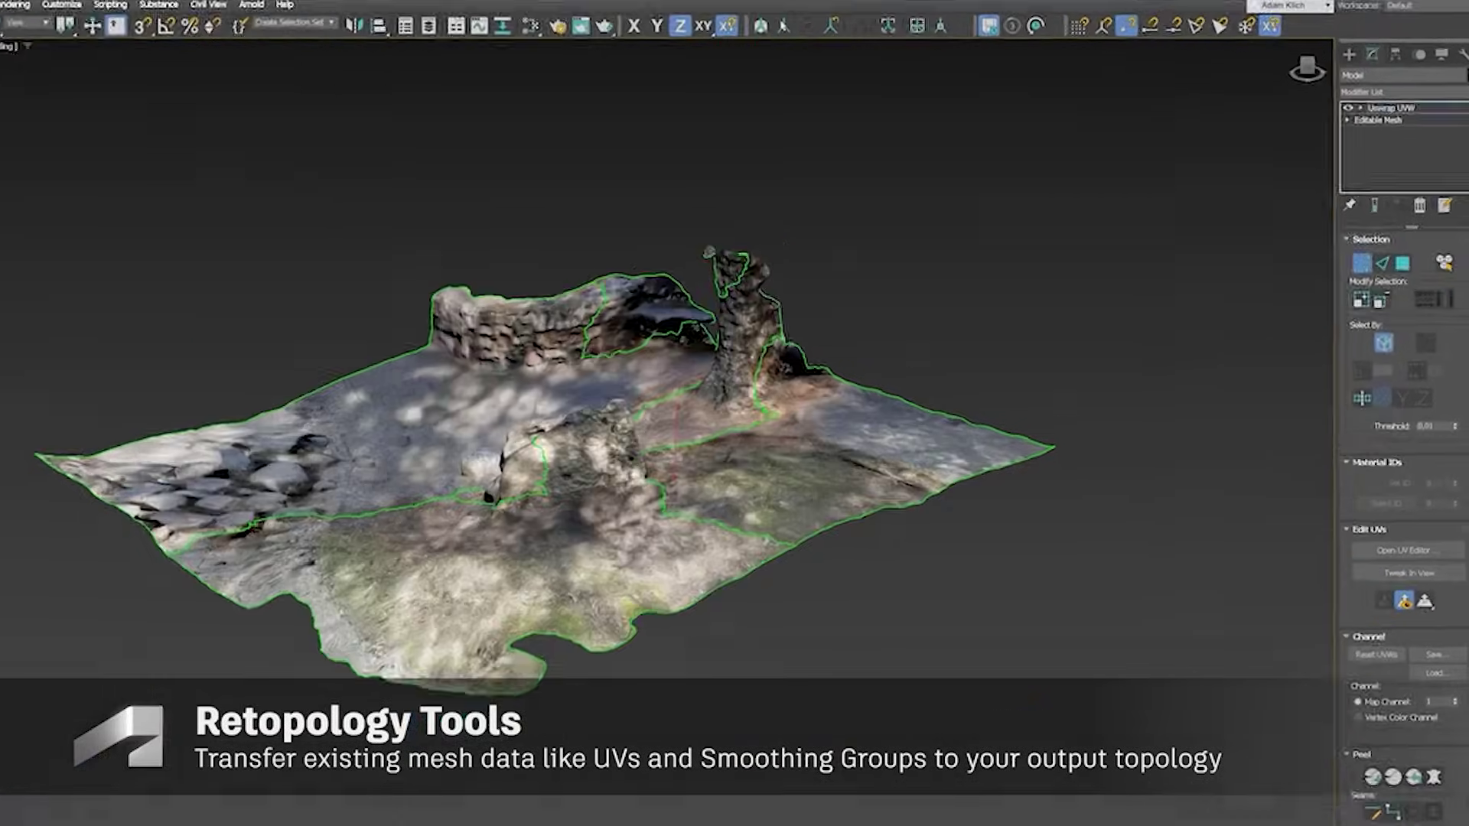
Add Retopology above Unwrap UVW with Smoothing Groups and UV Channel enabled
{"action": "left_click", "coordinate": [1408, 82]}
{"action": "scroll", "coordinate": [1341, 401], "scroll_direction": "down", "scroll_amount": 5}
{"action": "left_click", "coordinate": [1341, 401]}
{"action": "left_click", "coordinate": [1329, 552]}
{"action": "left_click", "coordinate": [1328, 568]}
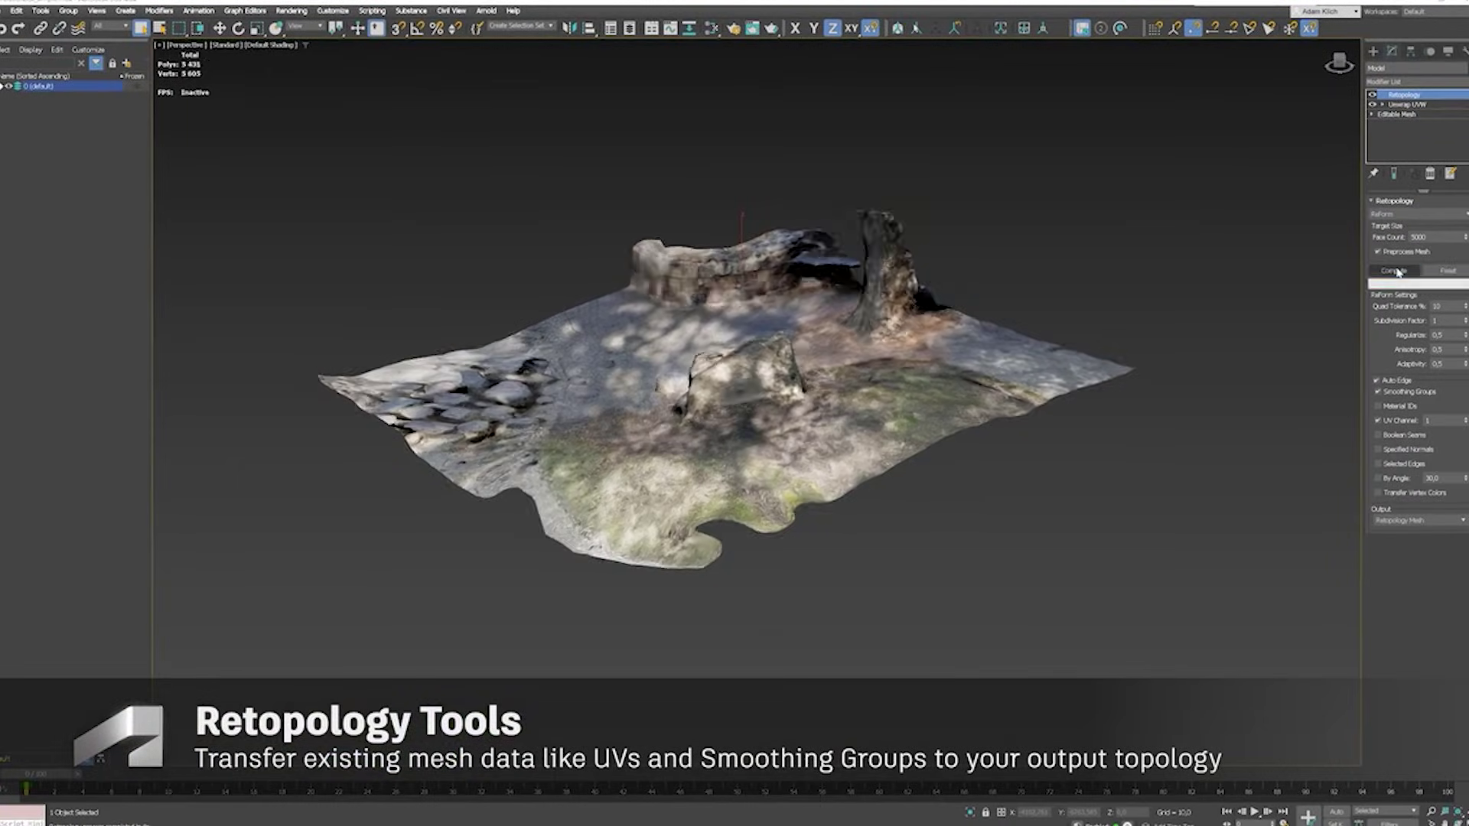
Compute the terrain retopology and inspect the transferred UVs in the UV editor
{"action": "left_click", "coordinate": [1396, 271]}
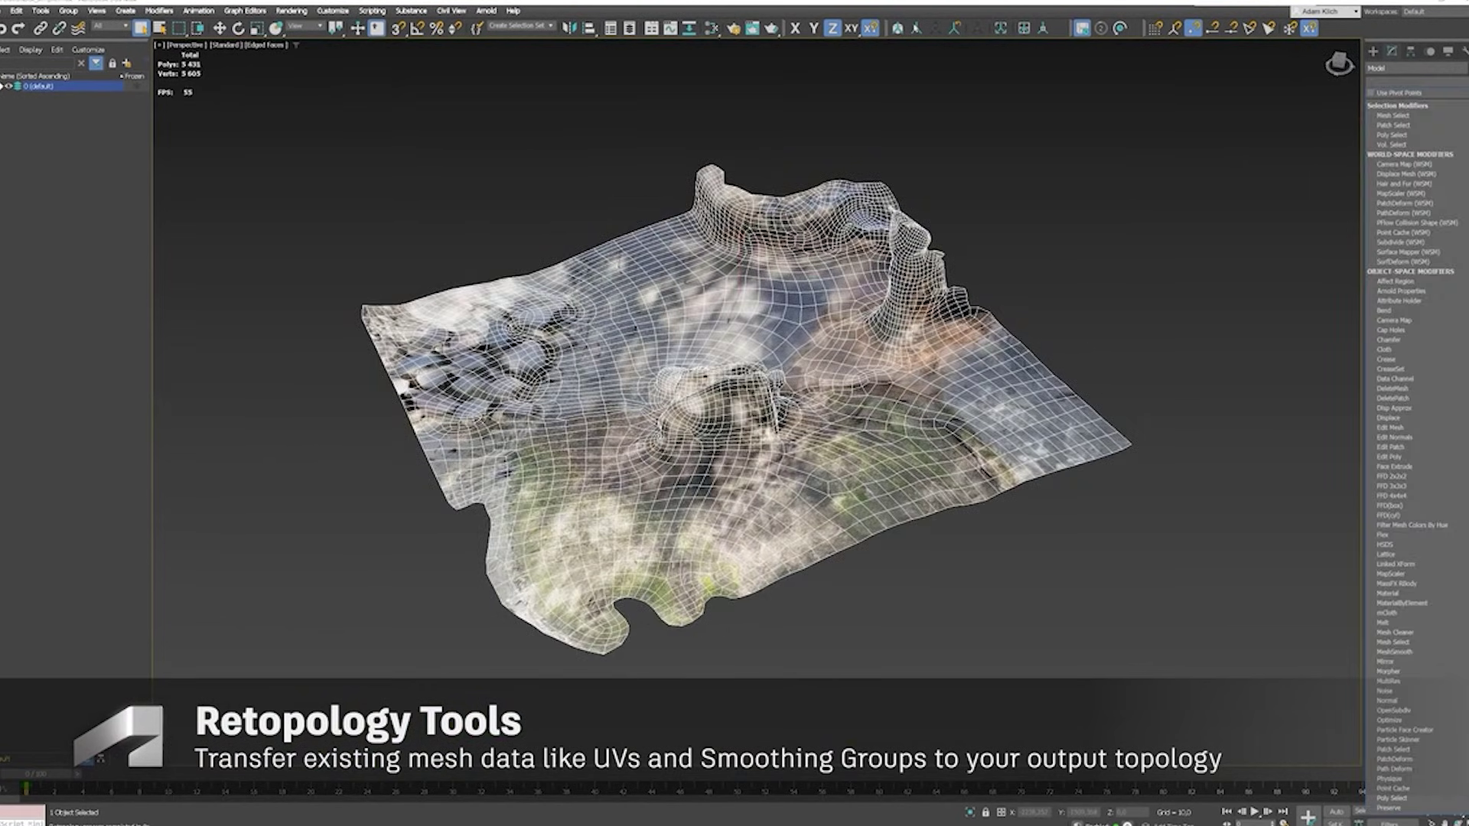
{"action": "key", "text": "Escape"}
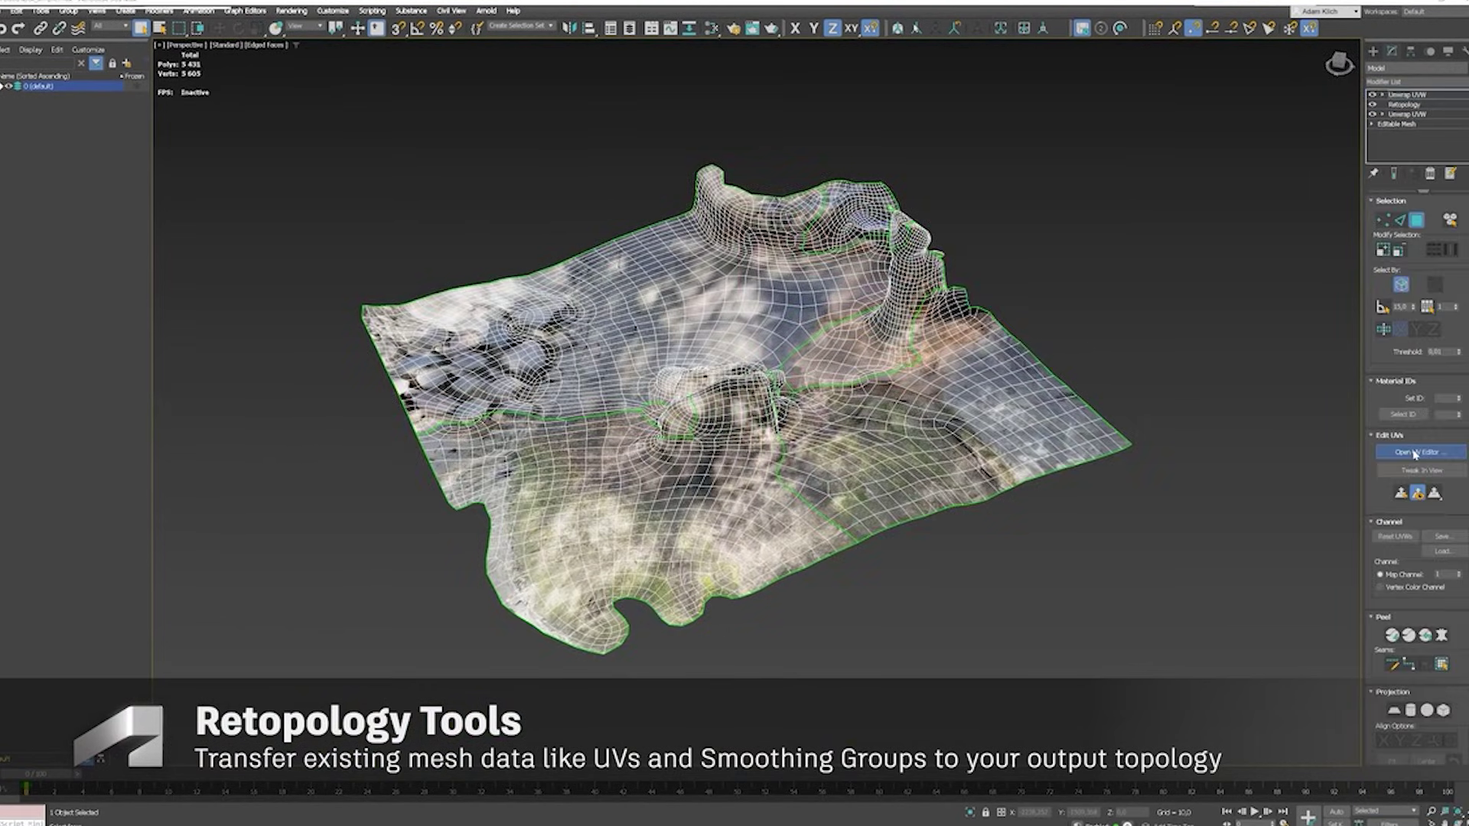
{"action": "left_click", "coordinate": [1413, 453]}
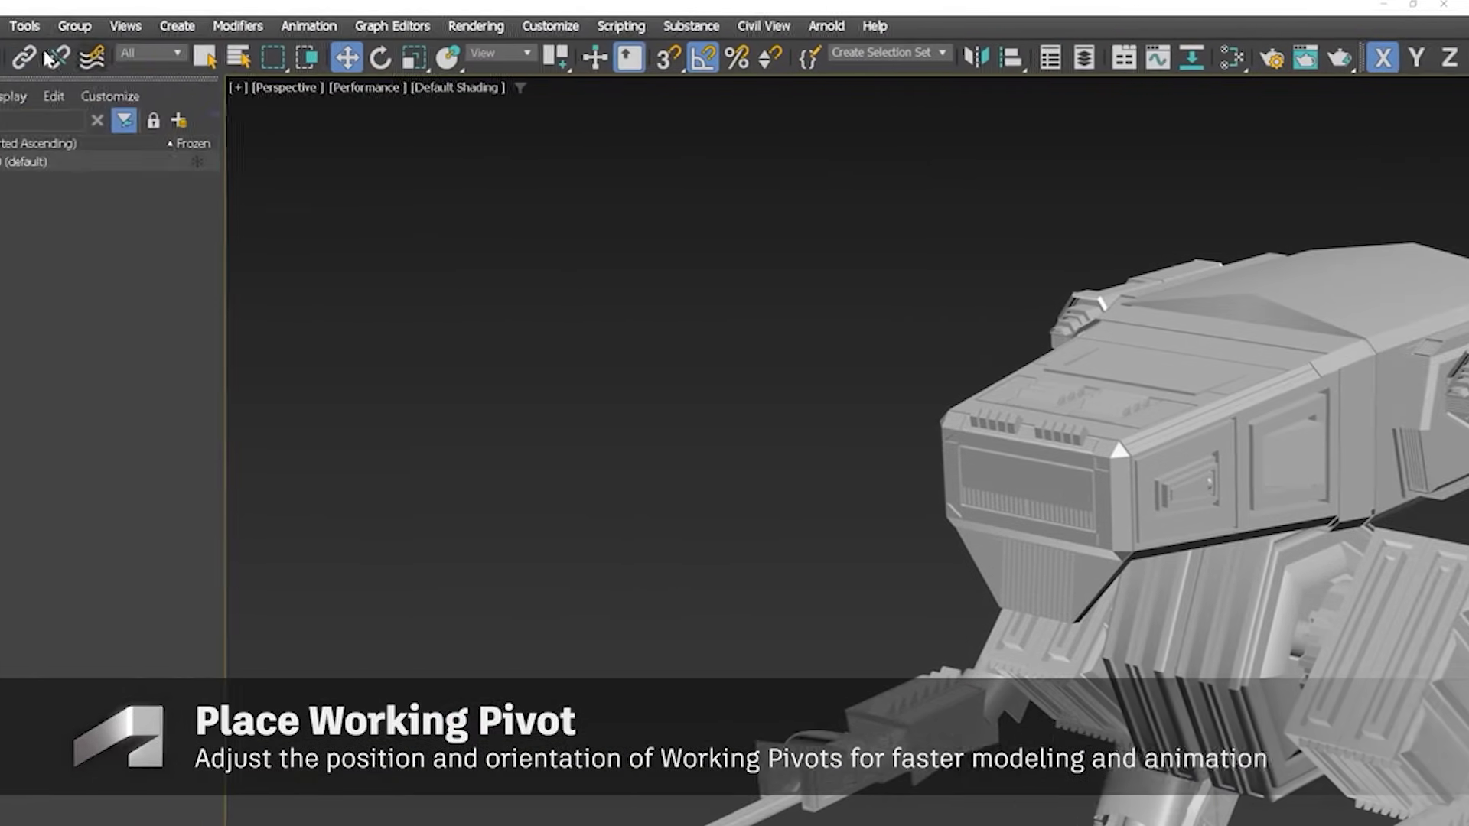
Tear off Snap Working Pivot Tools into a floating window at the upper right
{"action": "left_click", "coordinate": [26, 23]}
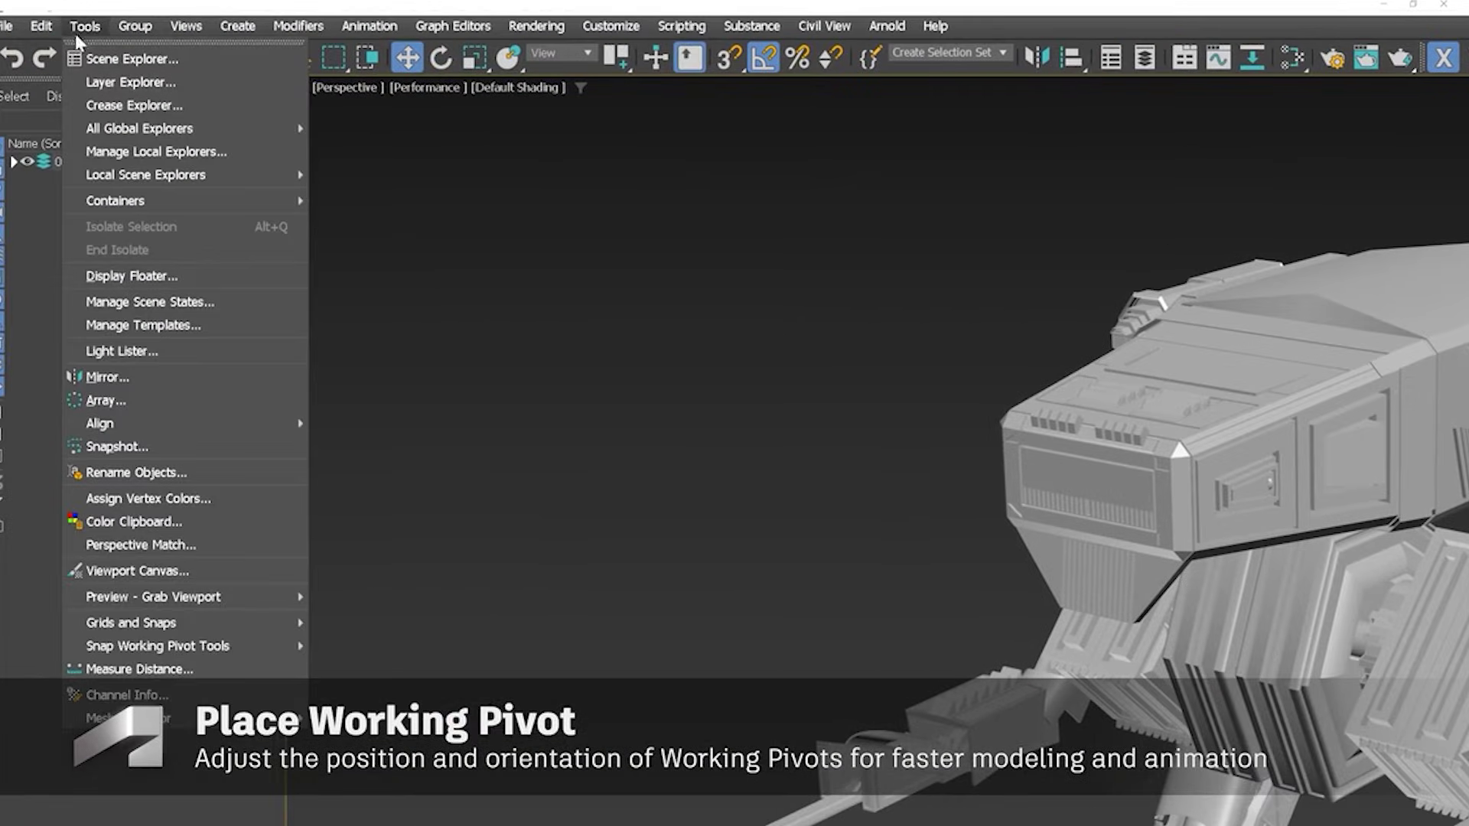
{"action": "mouse_move", "coordinate": [145, 647]}
{"action": "left_click", "coordinate": [428, 628]}
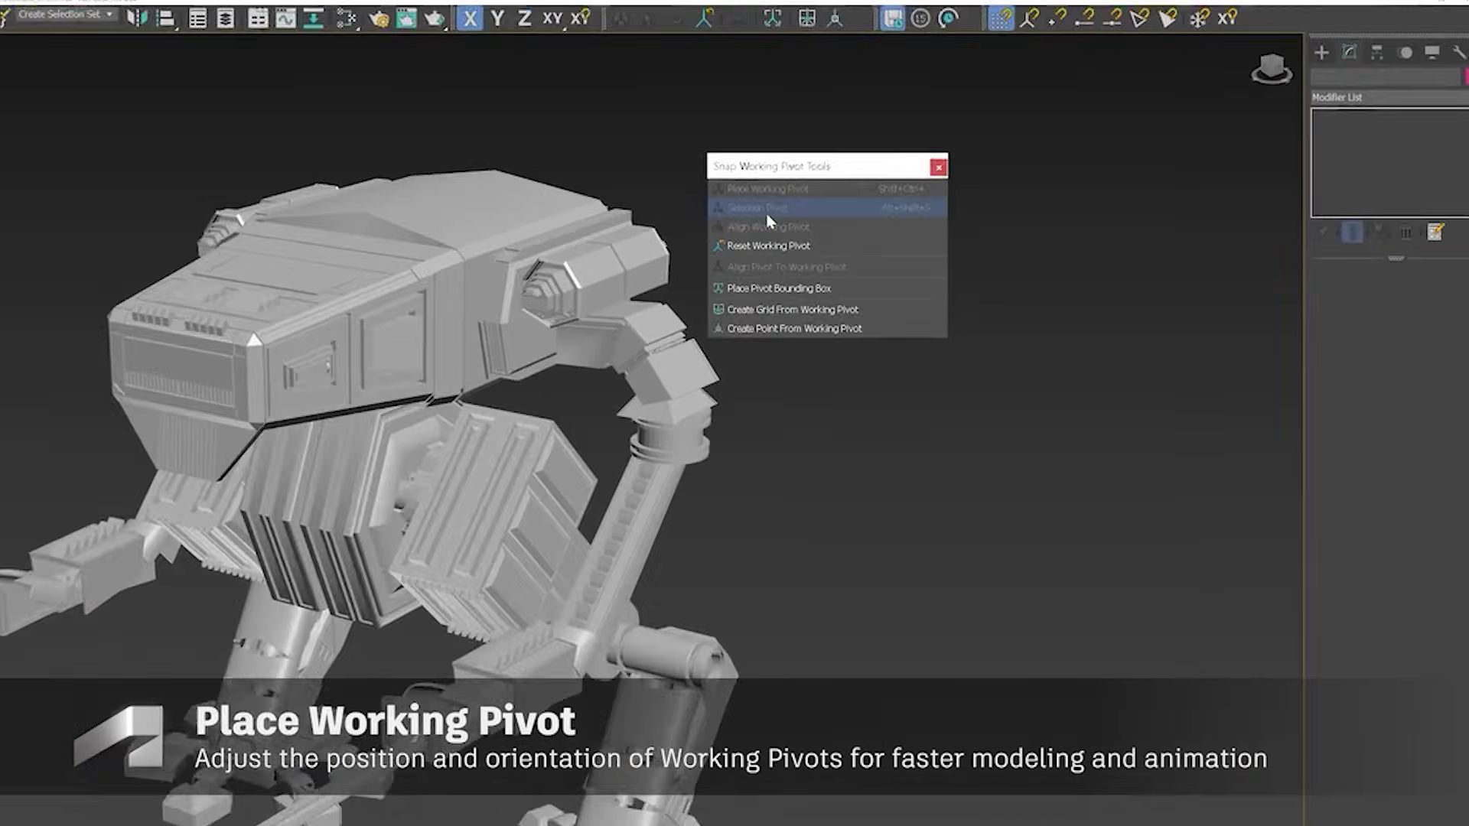
{"action": "left_click", "coordinate": [889, 194]}
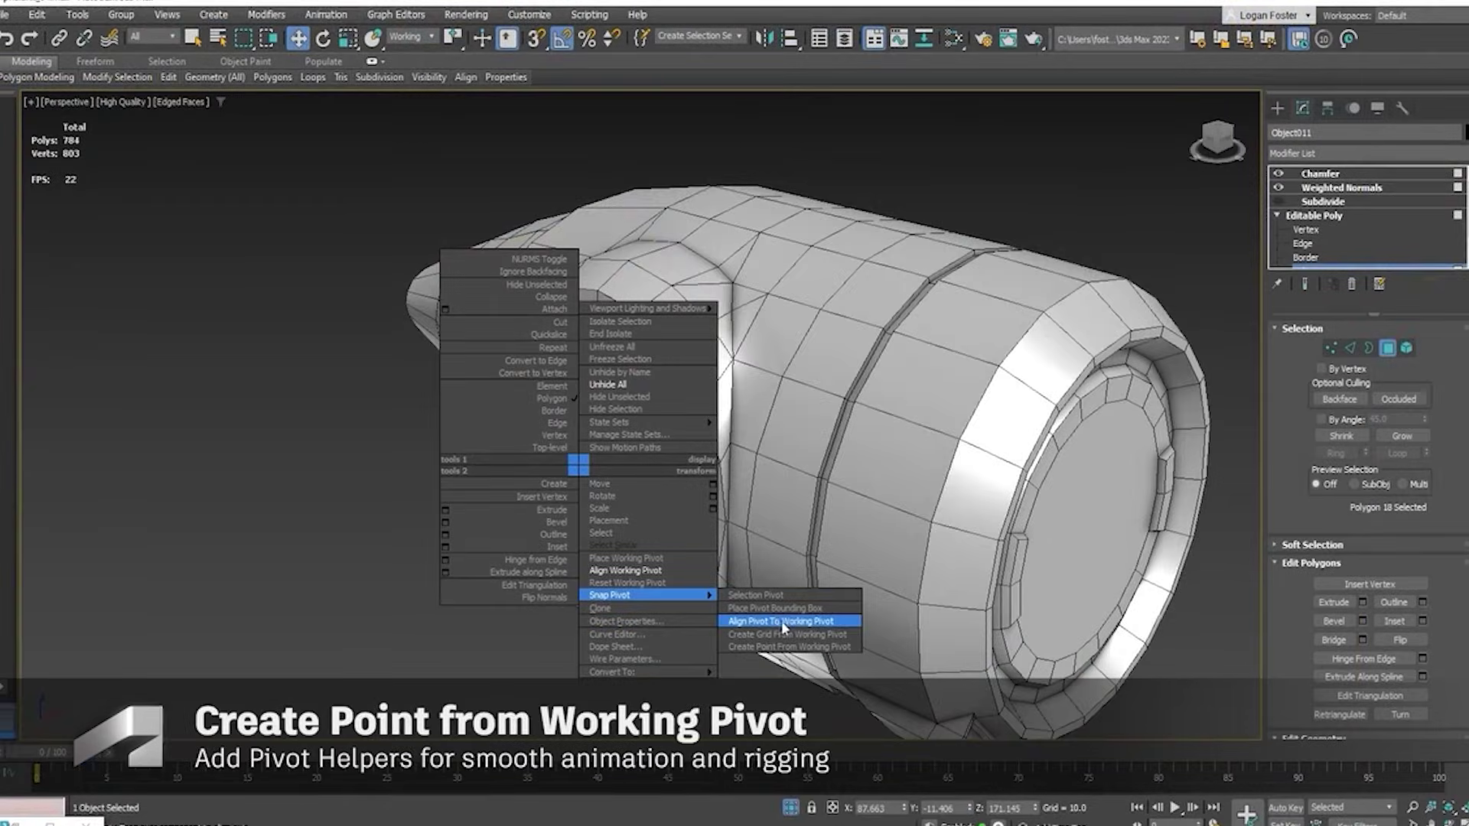
Create a point helper from the working pivot on the engine part's round face
{"action": "left_click", "coordinate": [797, 650]}
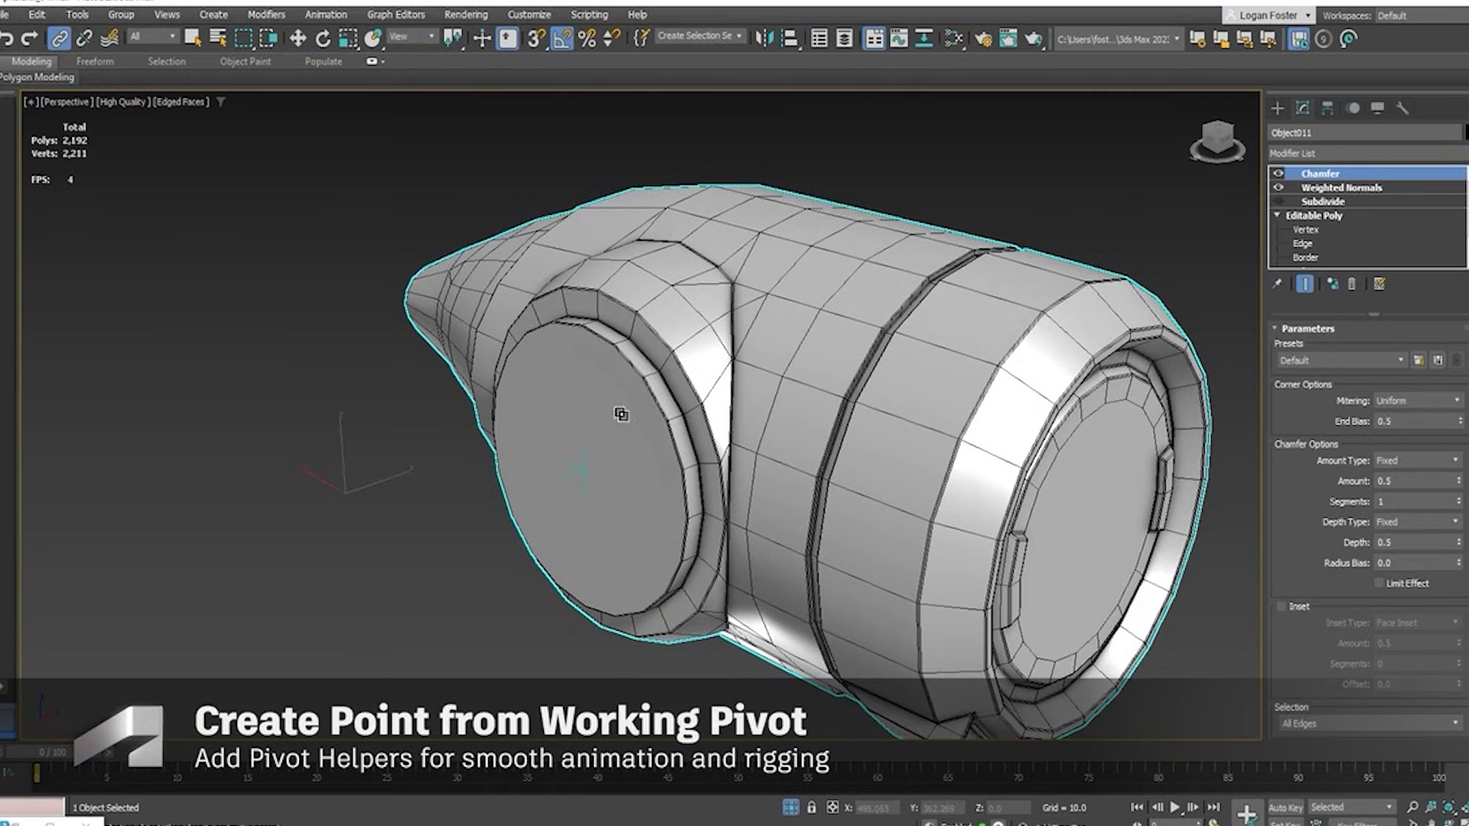
{"action": "middle_click_drag", "start_coordinate": [613, 451], "coordinate": [566, 490], "text": "alt"}
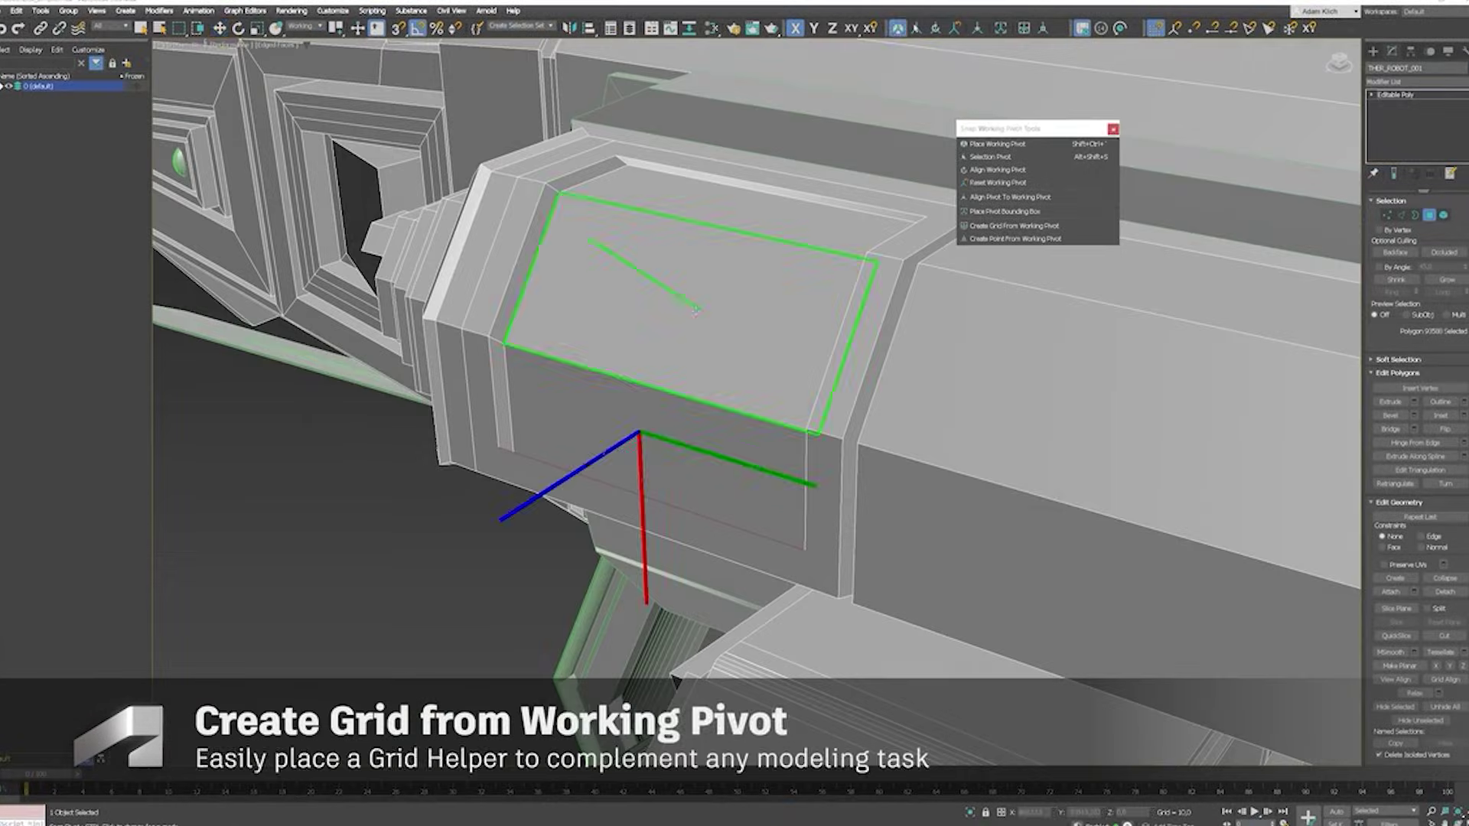
Create a grid from the working pivot, isolate it, and draw a star on it
{"action": "scroll", "coordinate": [674, 291], "scroll_direction": "down", "scroll_amount": 3}
{"action": "left_click", "coordinate": [1014, 225]}
{"action": "key", "text": "alt+q"}
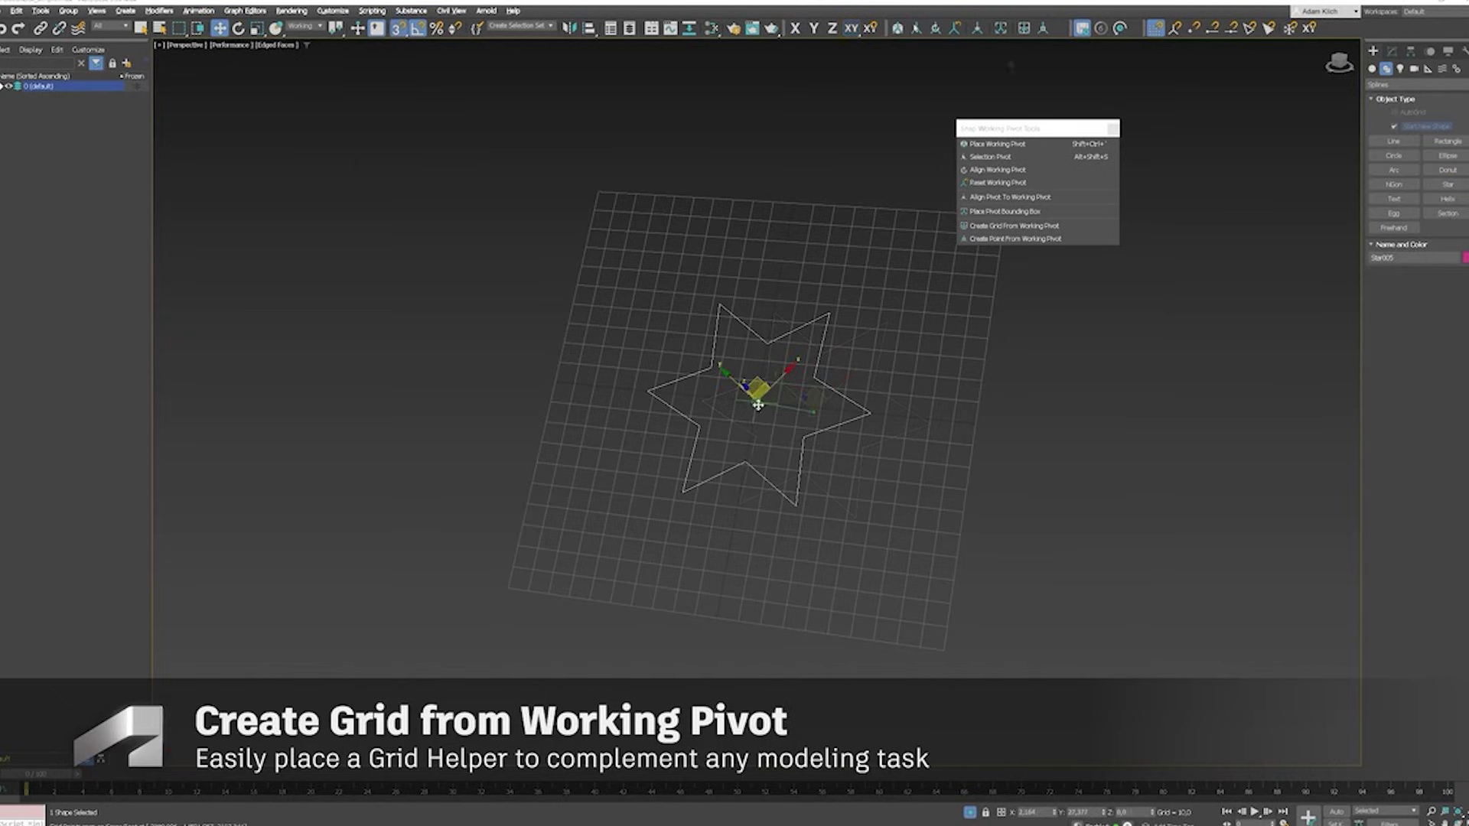
{"action": "right_click", "coordinate": [901, 387]}
Exit isolation and align the working pivot to the engine's round red face
{"action": "left_click", "coordinate": [950, 331]}
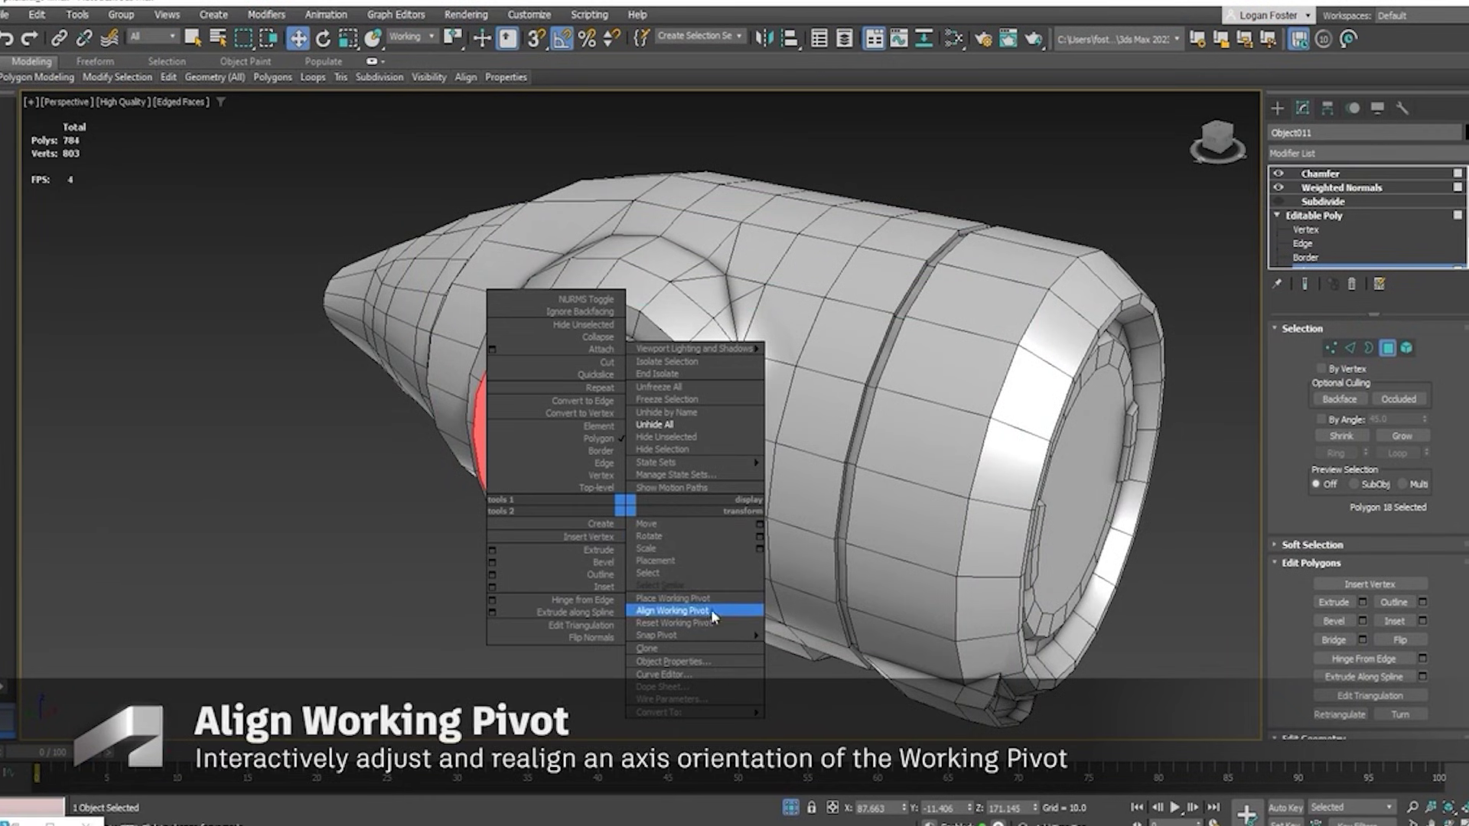
{"action": "left_click", "coordinate": [710, 609]}
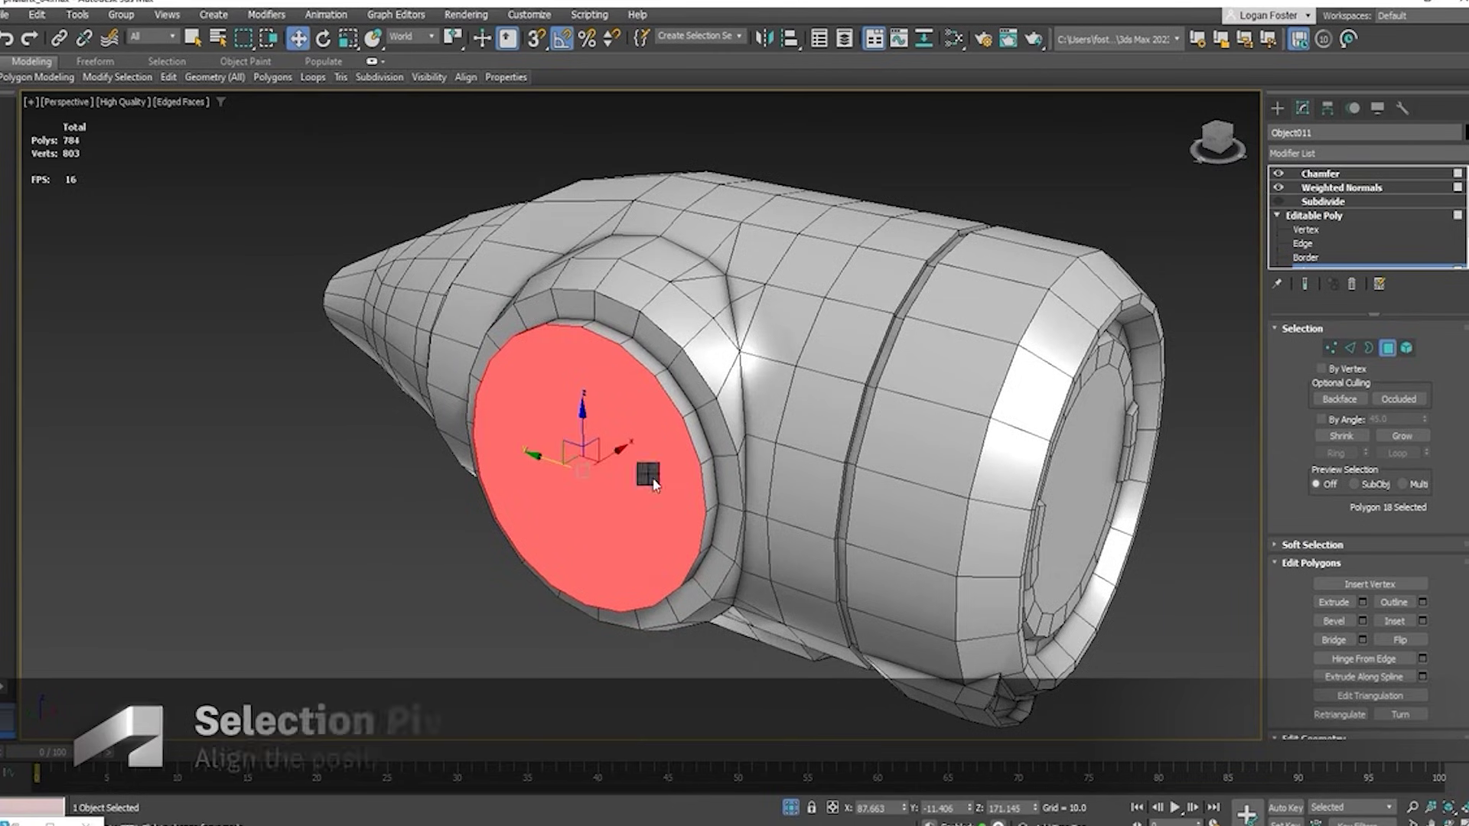
{"action": "right_click", "coordinate": [654, 482]}
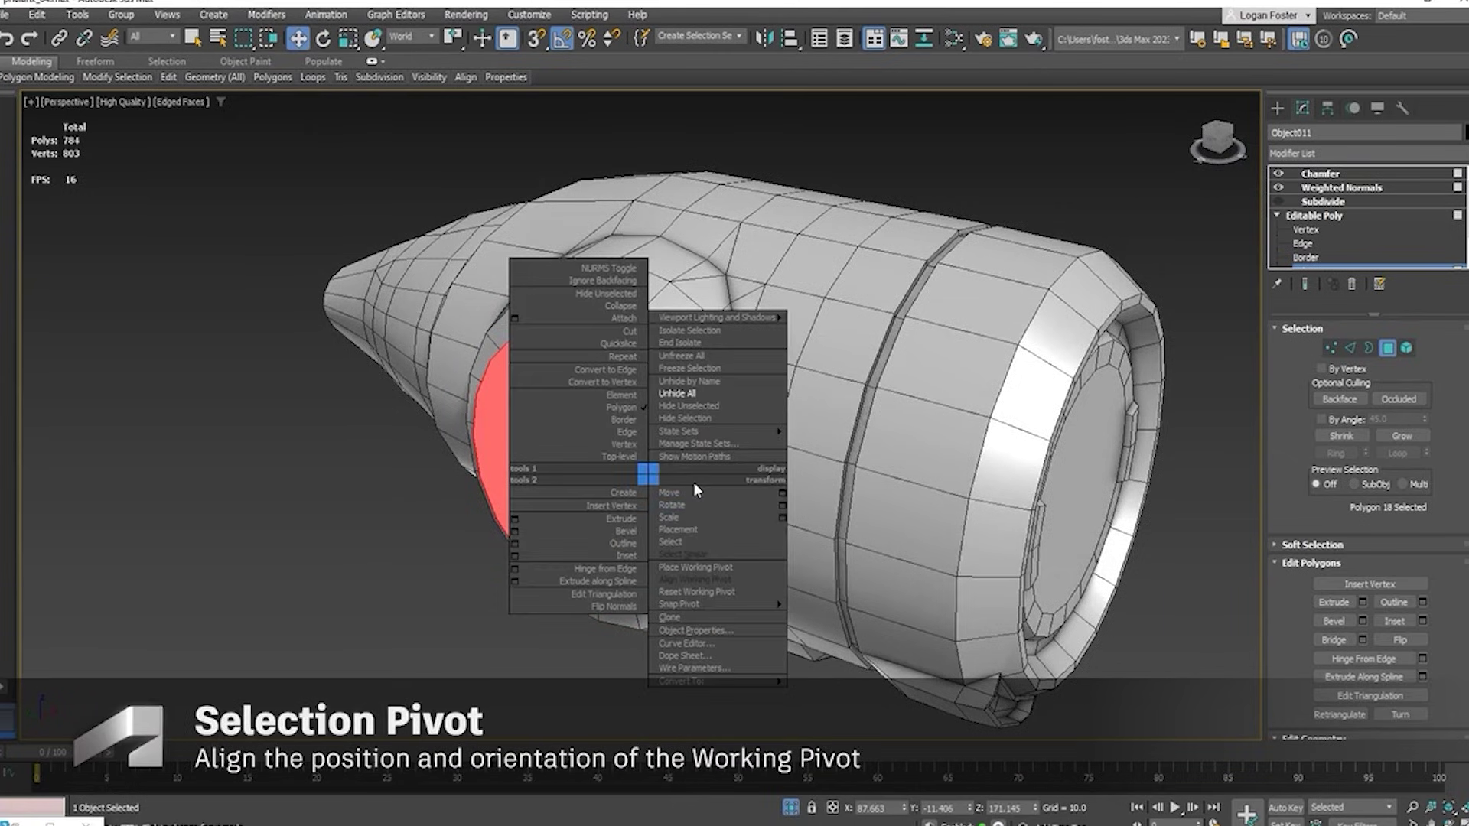
{"action": "mouse_move", "coordinate": [733, 603]}
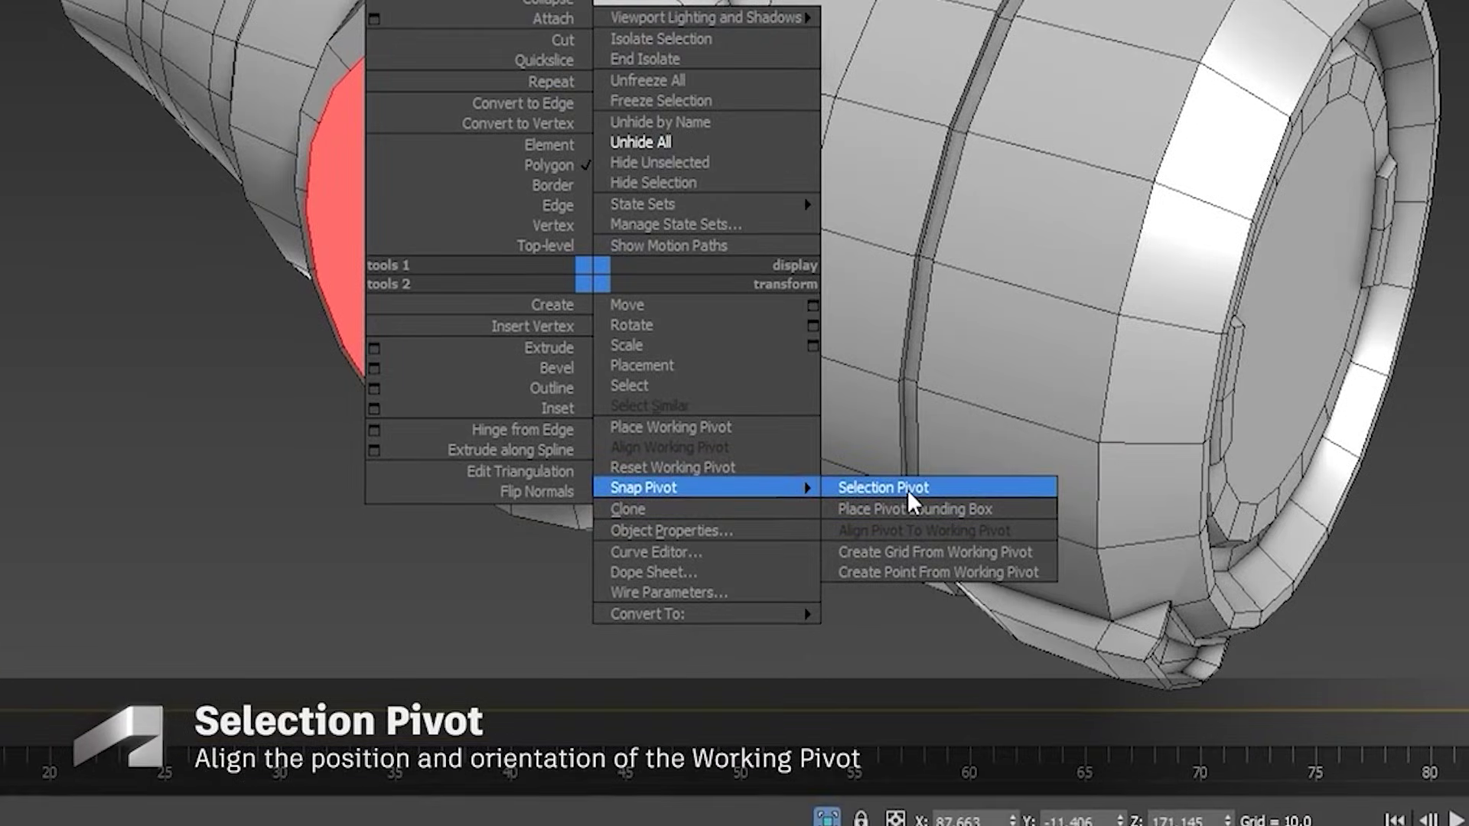
Snap the working pivot to the red face, then select rock polygons in Polygon mode
{"action": "left_click", "coordinate": [907, 490]}
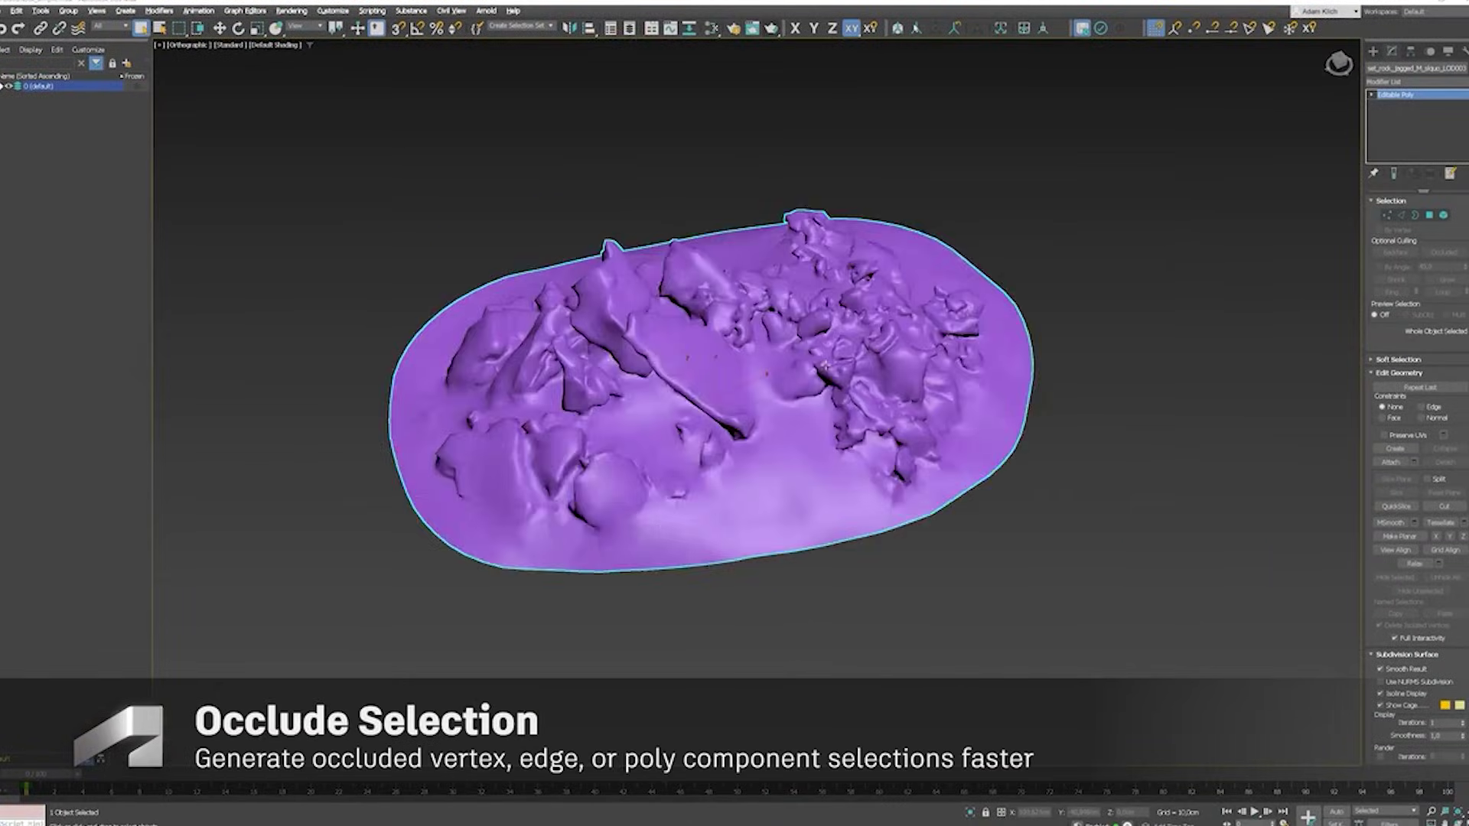
{"action": "left_click", "coordinate": [1429, 215]}
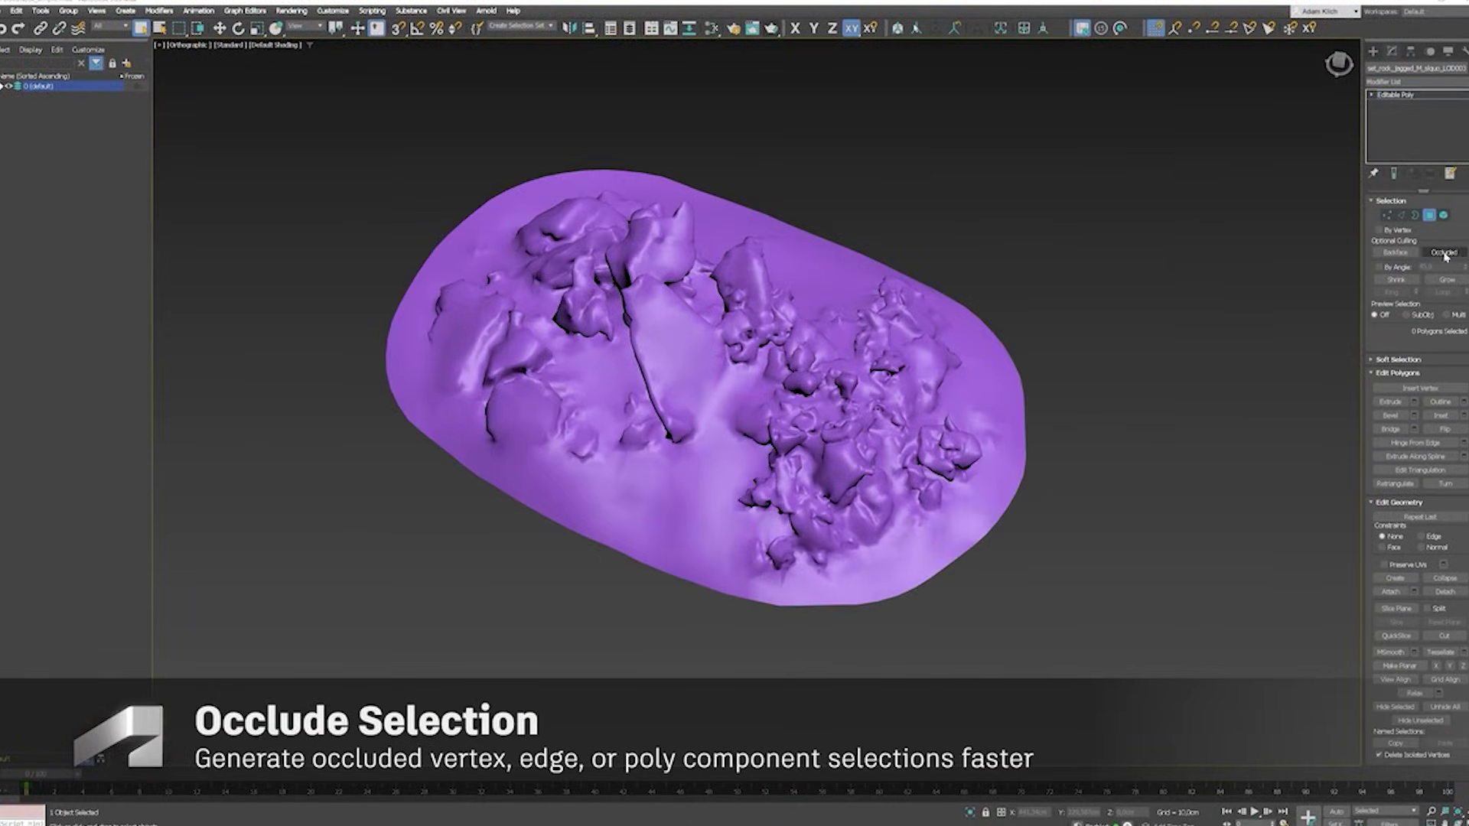
{"action": "middle_click_drag", "start_coordinate": [735, 383], "coordinate": [918, 329], "text": "alt"}
Turn on backface culling and select a rectangular patch of 1946 visible polygons
{"action": "scroll", "coordinate": [723, 476], "scroll_direction": "up", "scroll_amount": 10}
{"action": "left_click", "coordinate": [724, 477]}
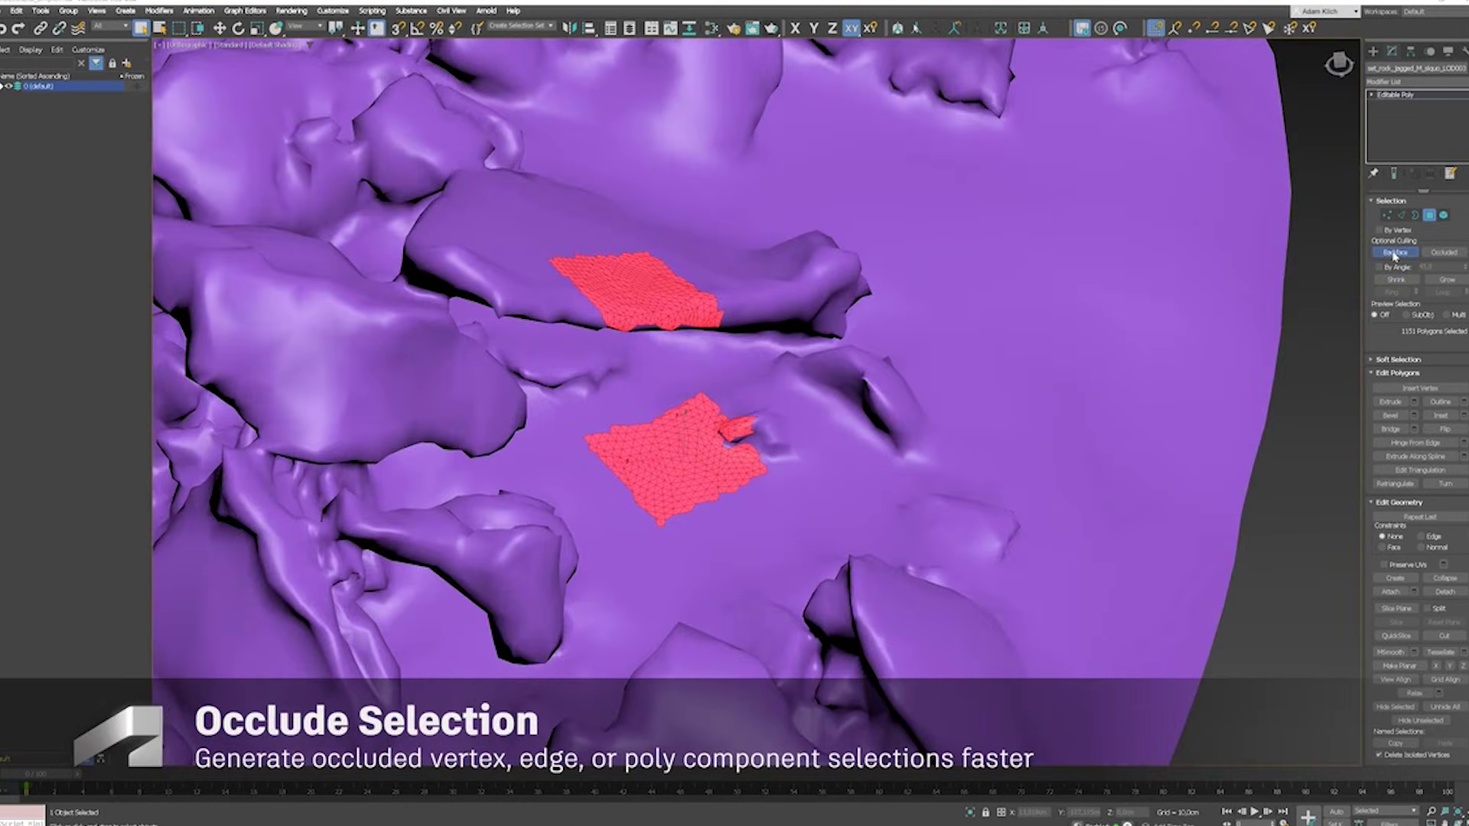
{"action": "left_click", "coordinate": [1394, 253]}
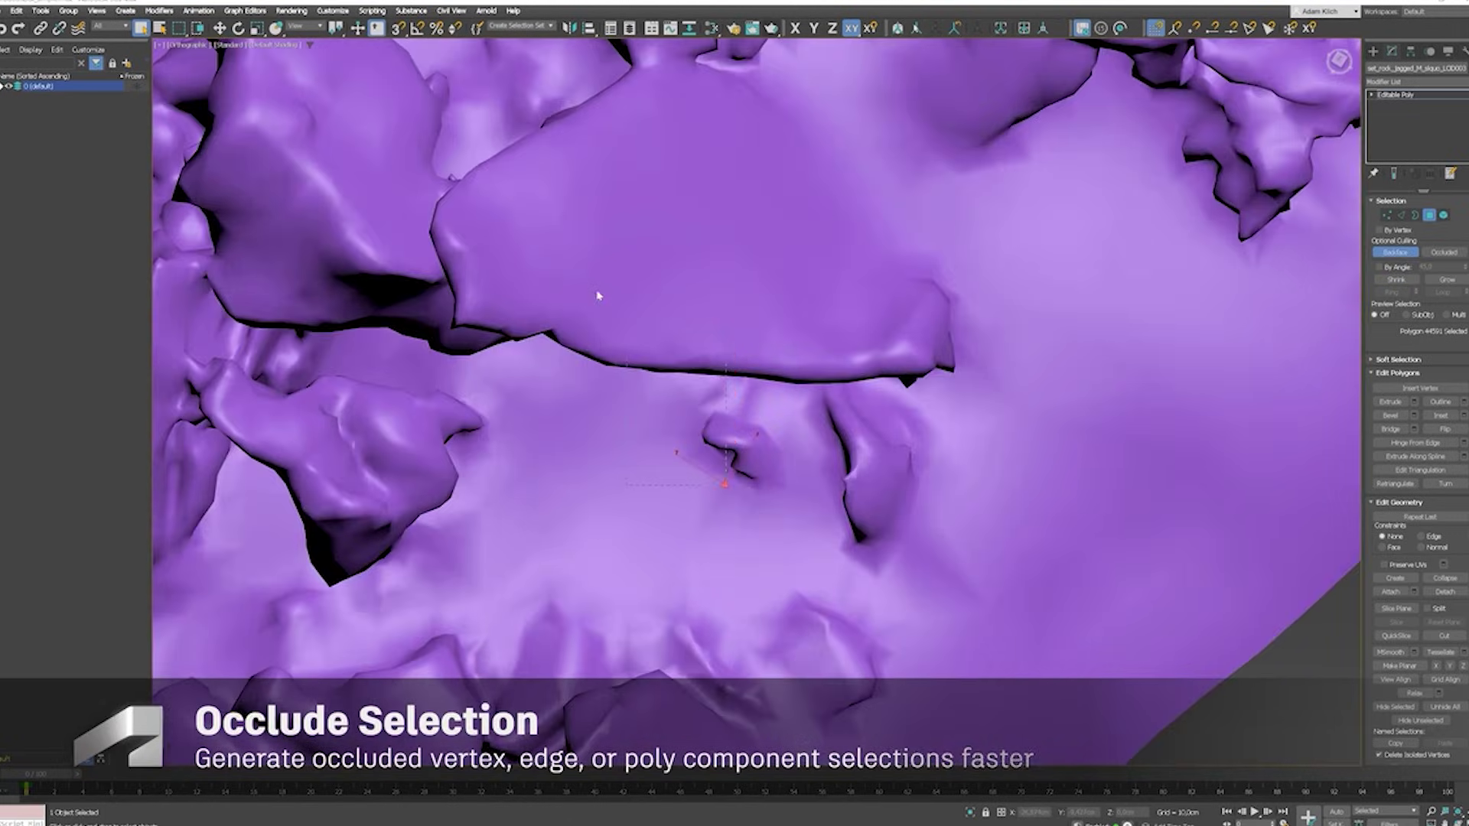
{"action": "left_click_drag", "start_coordinate": [563, 263], "coordinate": [728, 508]}
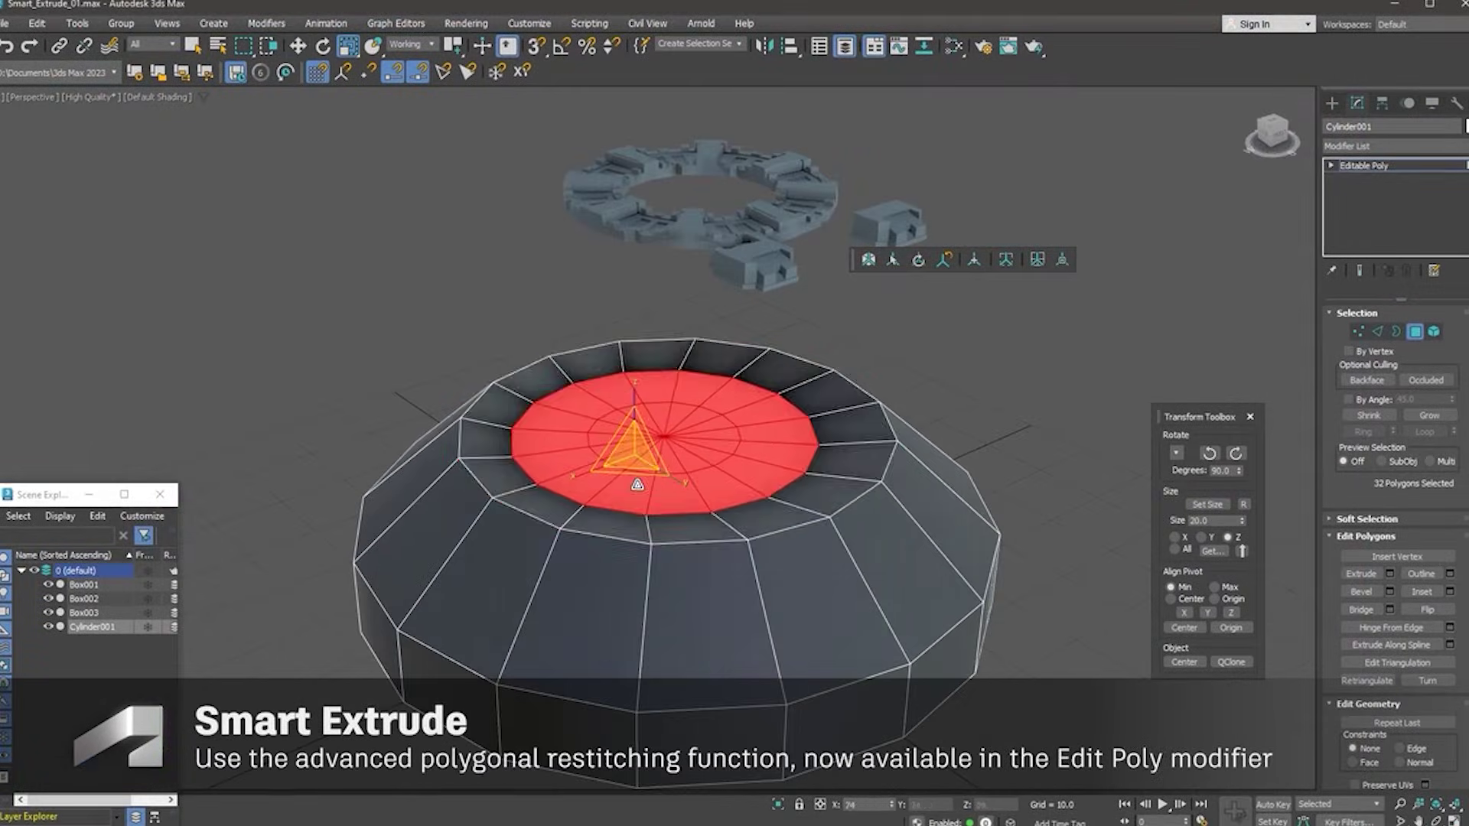
Set the transform reference to View and switch to Move for the selected cylinder polygons
{"action": "middle_click_drag", "start_coordinate": [658, 459], "coordinate": [696, 390], "text": "alt"}
{"action": "left_click", "coordinate": [413, 44]}
{"action": "left_click", "coordinate": [405, 55]}
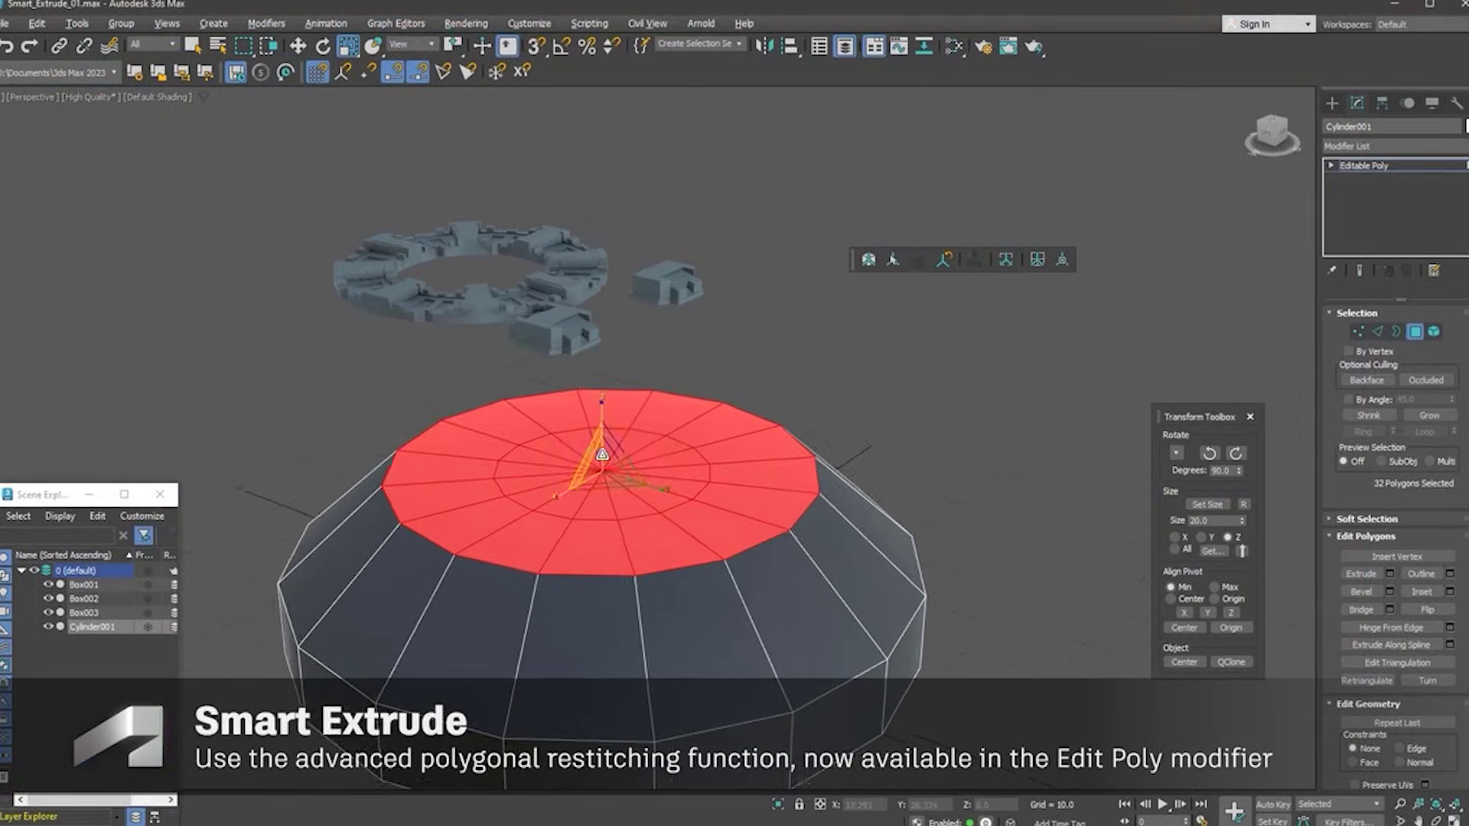
{"action": "key", "text": "w"}
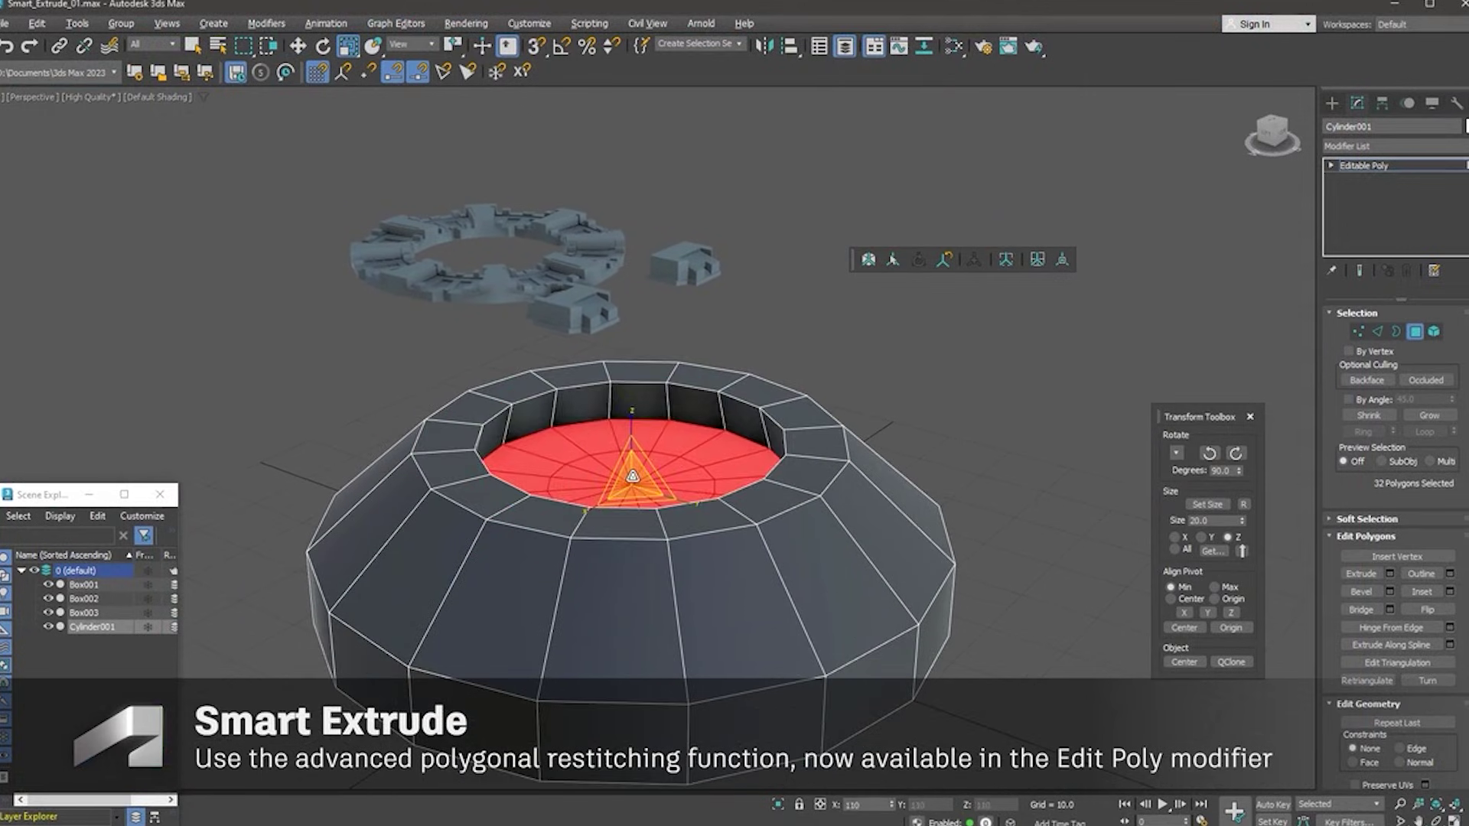
{"action": "middle_click_drag", "start_coordinate": [633, 475], "coordinate": [682, 492], "text": "alt"}
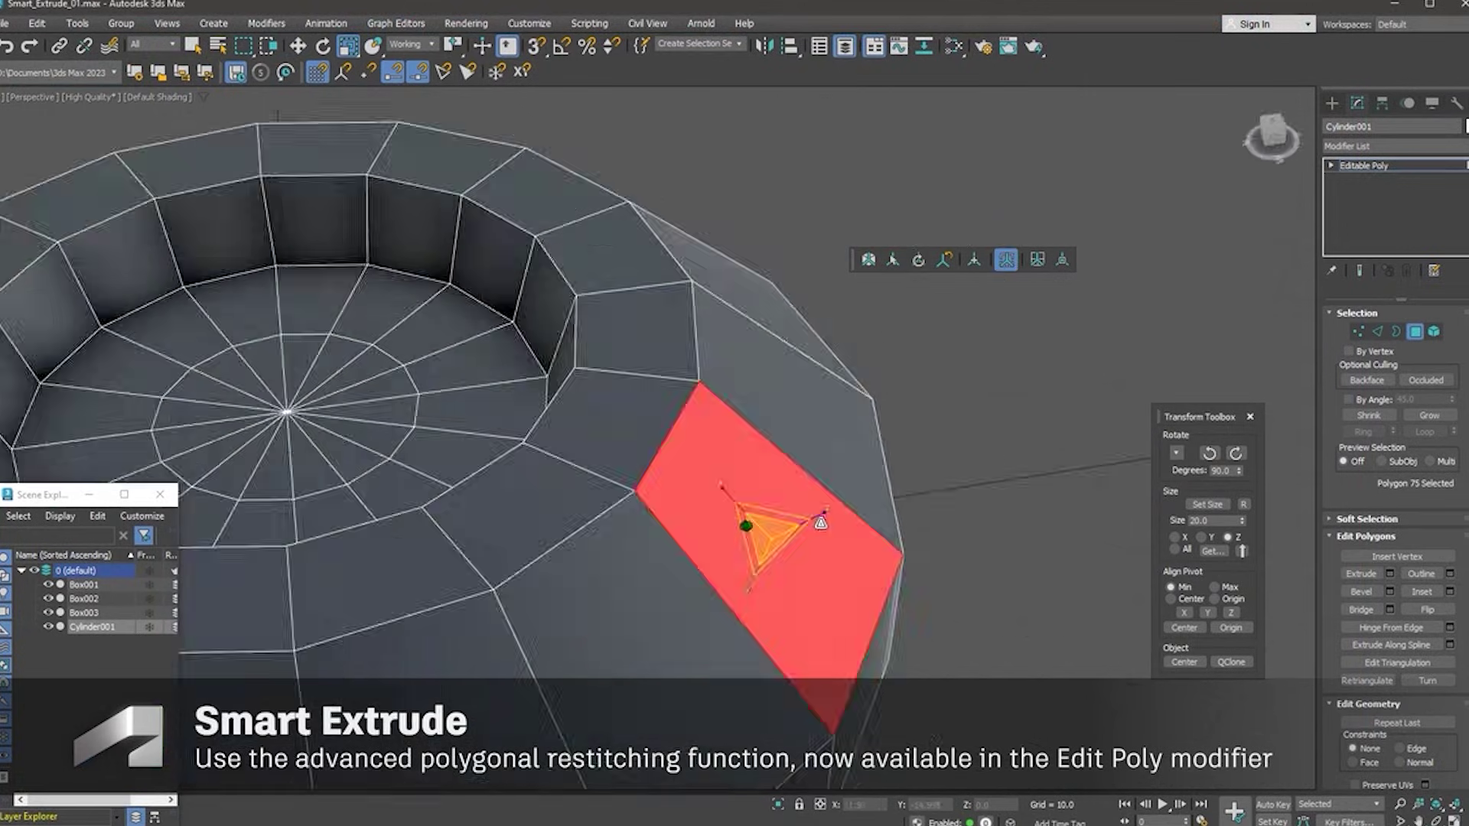
{"action": "scroll", "coordinate": [813, 497], "scroll_direction": "up", "scroll_amount": 2}
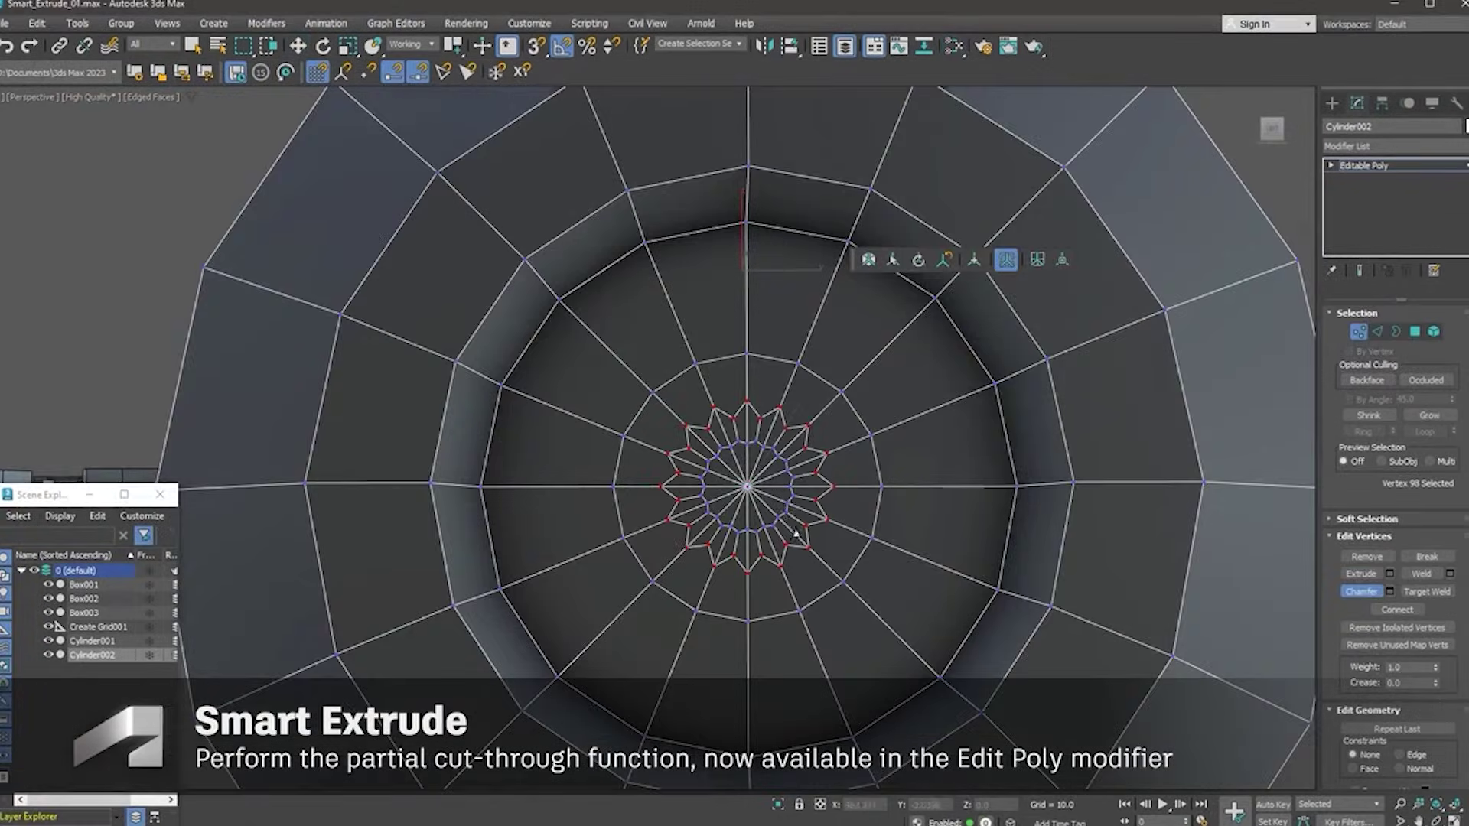
Select the 16-polygon ring inside the hole and push it inward partway through the cylinder
{"action": "middle_click_drag", "start_coordinate": [795, 533], "coordinate": [799, 505], "text": "alt"}
{"action": "key", "text": "4"}
{"action": "key", "text": "w"}
{"action": "left_click", "coordinate": [885, 431]}
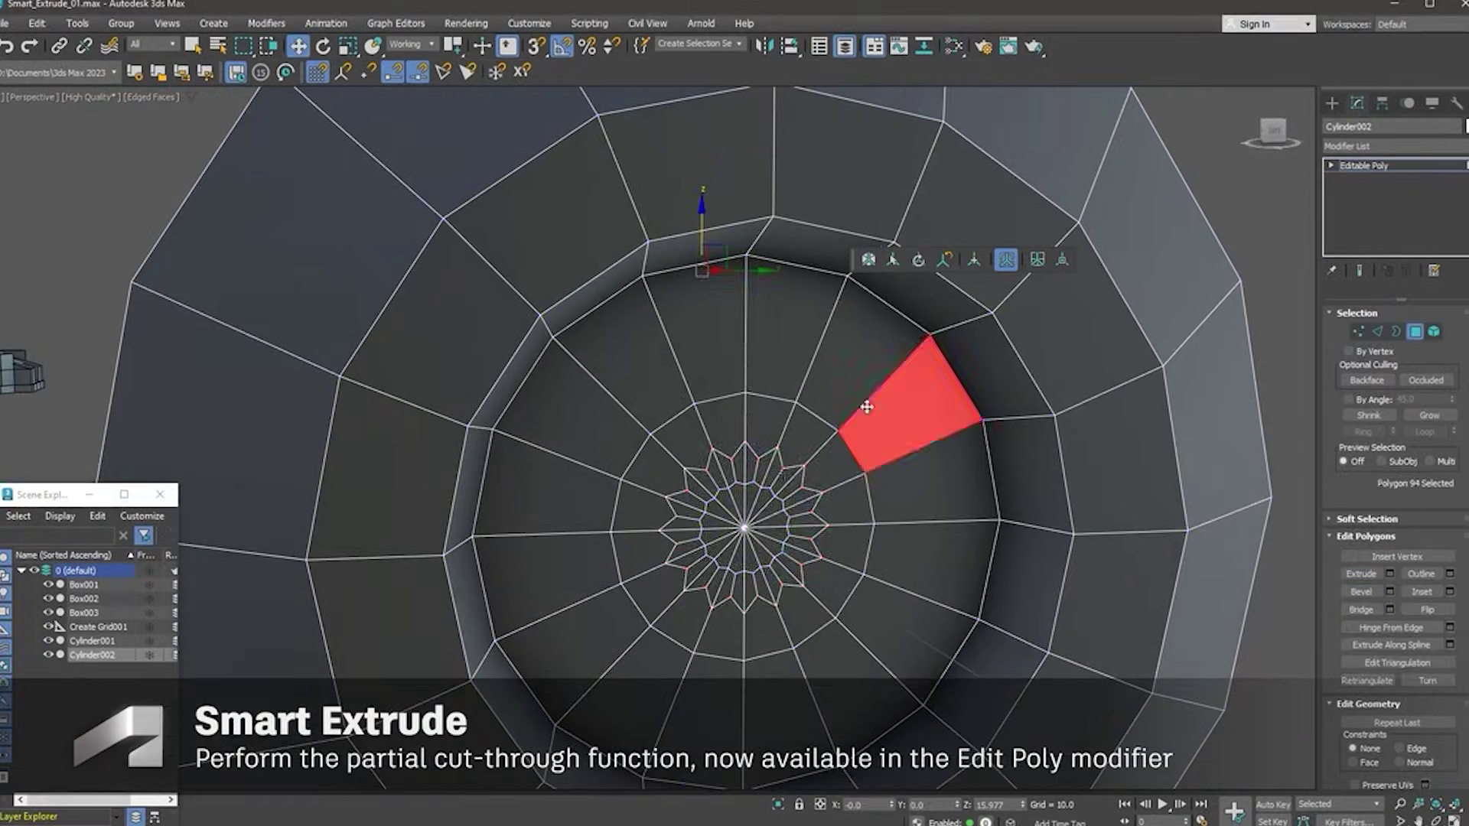
{"action": "left_click", "coordinate": [901, 492], "text": "shift"}
{"action": "left_click_drag", "start_coordinate": [902, 492], "coordinate": [866, 557], "text": "shift"}
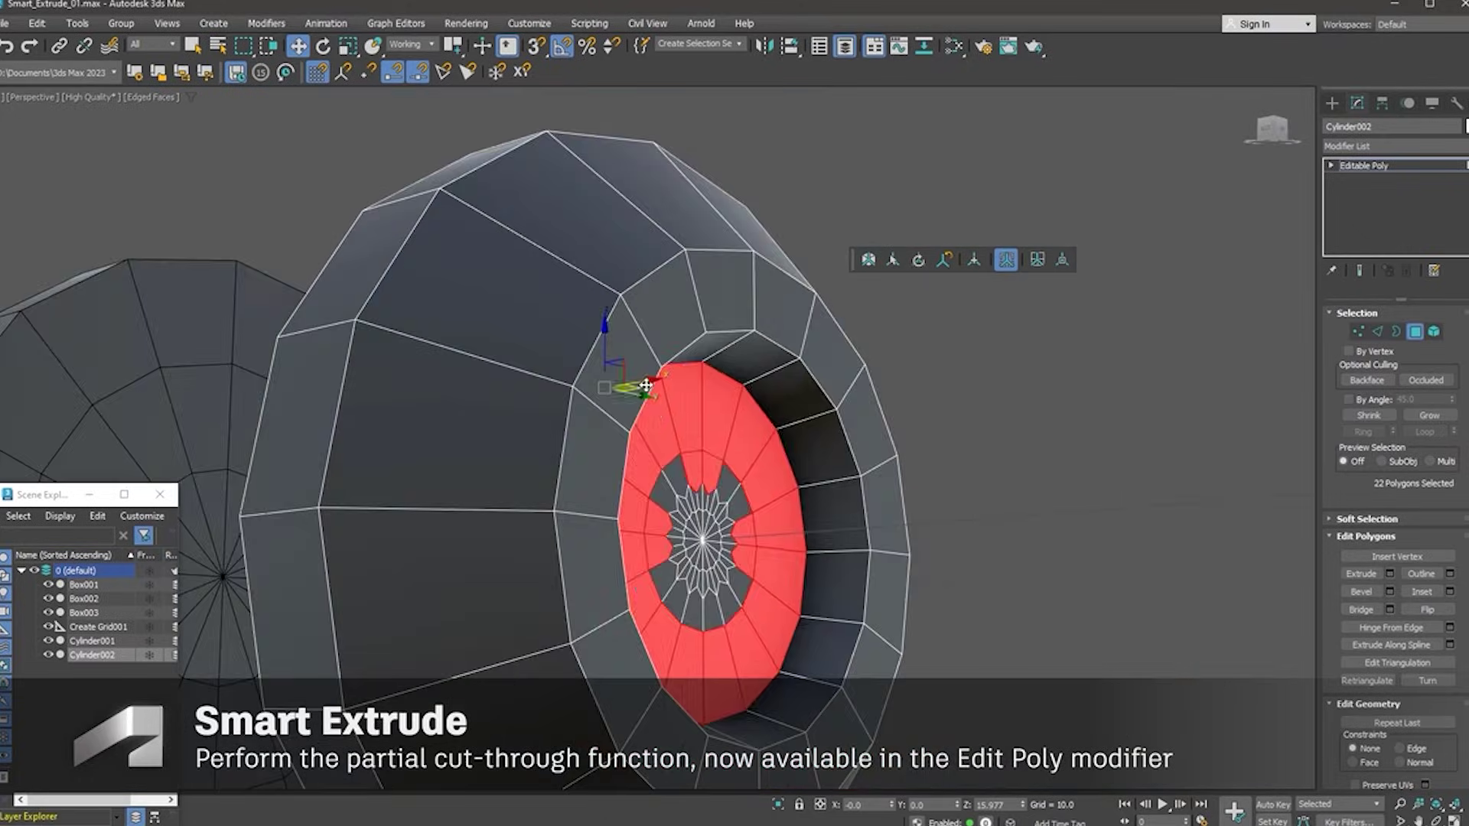
{"action": "mouse_move", "coordinate": [734, 535]}
{"action": "middle_mouse_down", "text": "alt"}
{"action": "mouse_move", "coordinate": [751, 538]}
{"action": "mouse_move", "coordinate": [712, 548]}
{"action": "middle_mouse_up", "text": "alt"}
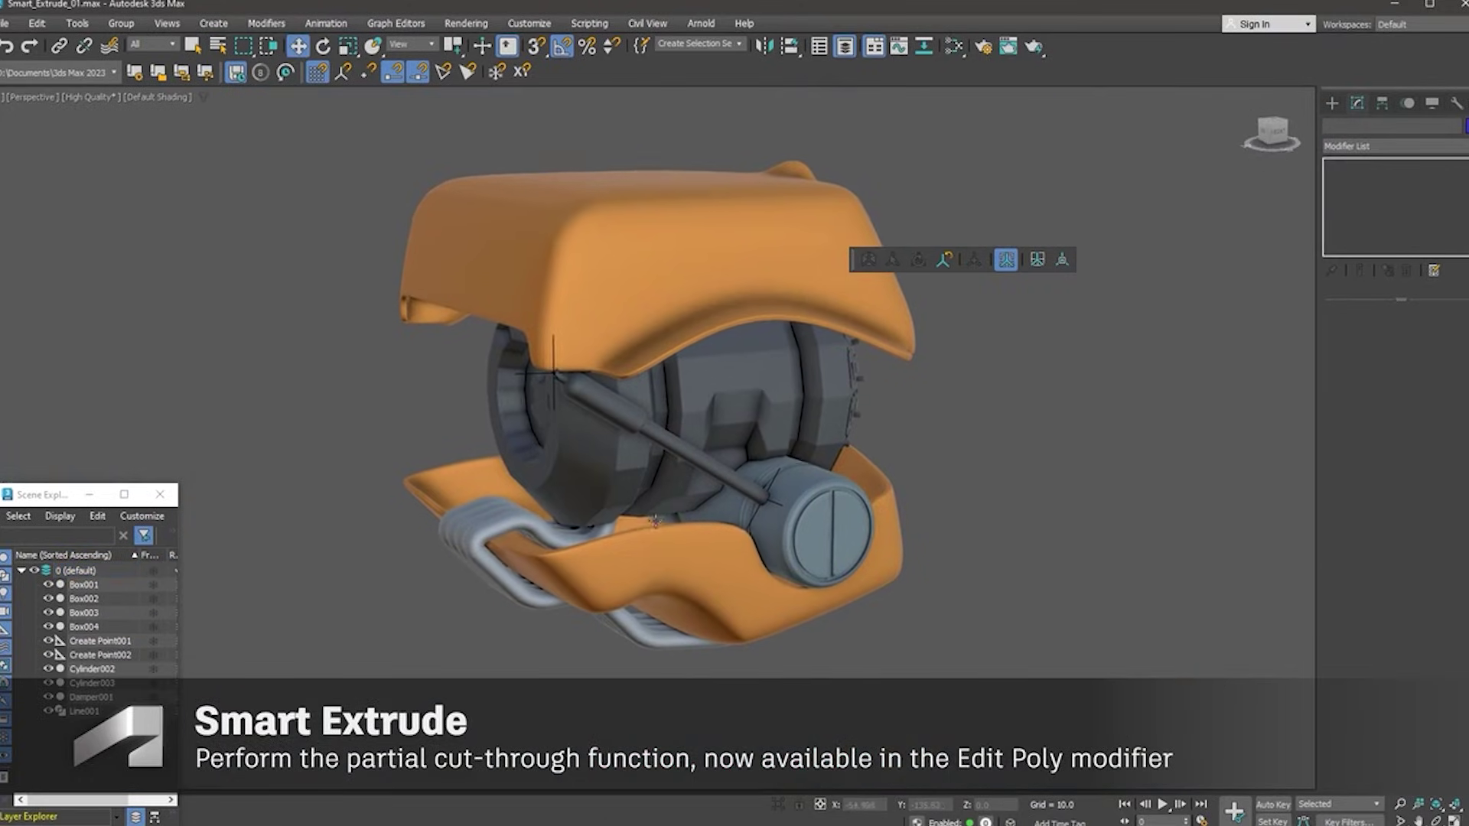
{"action": "middle_click_drag", "start_coordinate": [655, 522], "coordinate": [673, 523], "text": "alt"}
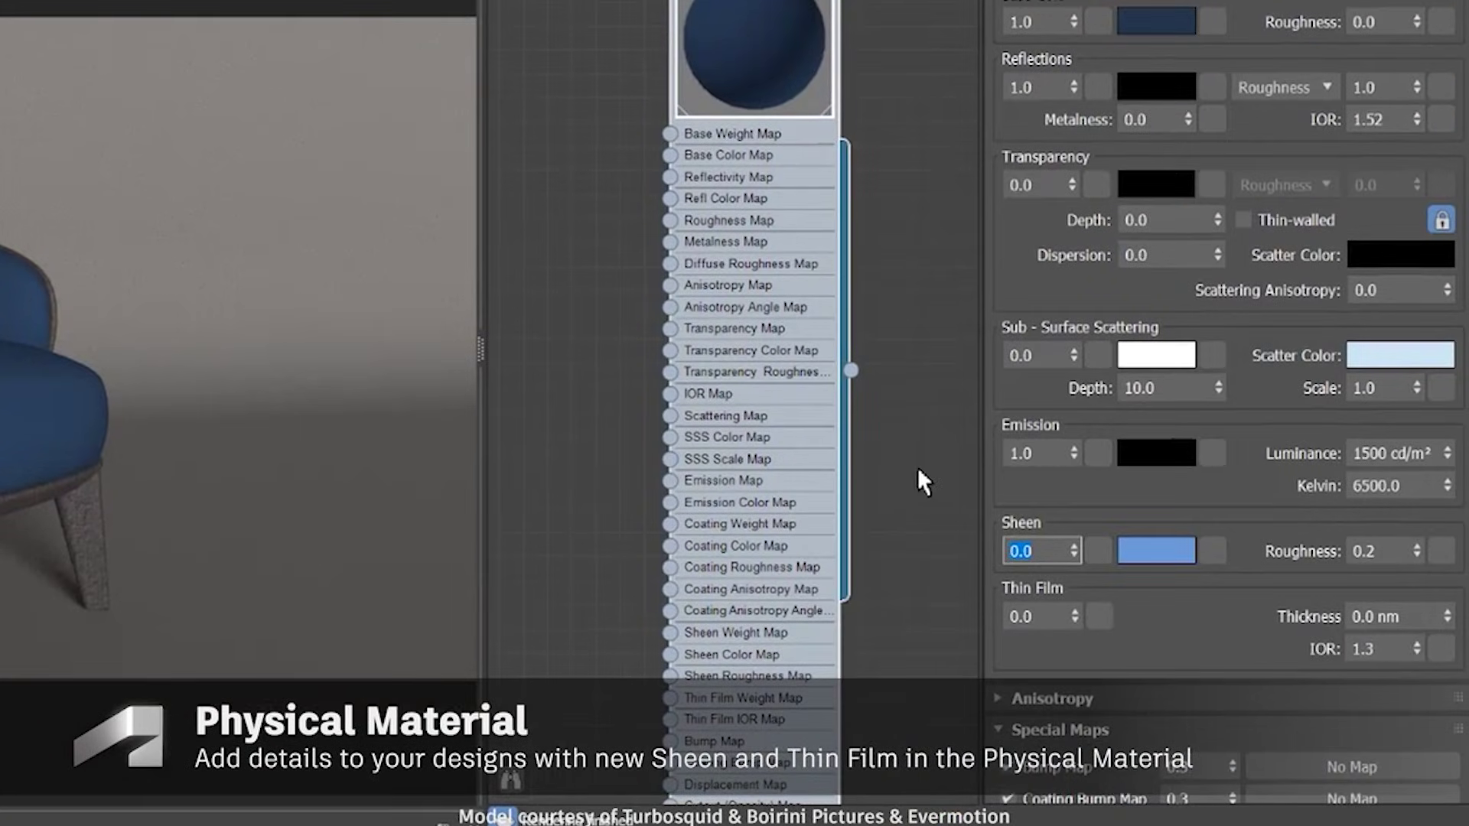
Set the chair material's Sheen to 1 and the fly body material's Thin Film to 1.0
{"action": "type", "text": "1"}
{"action": "key", "text": "Return"}
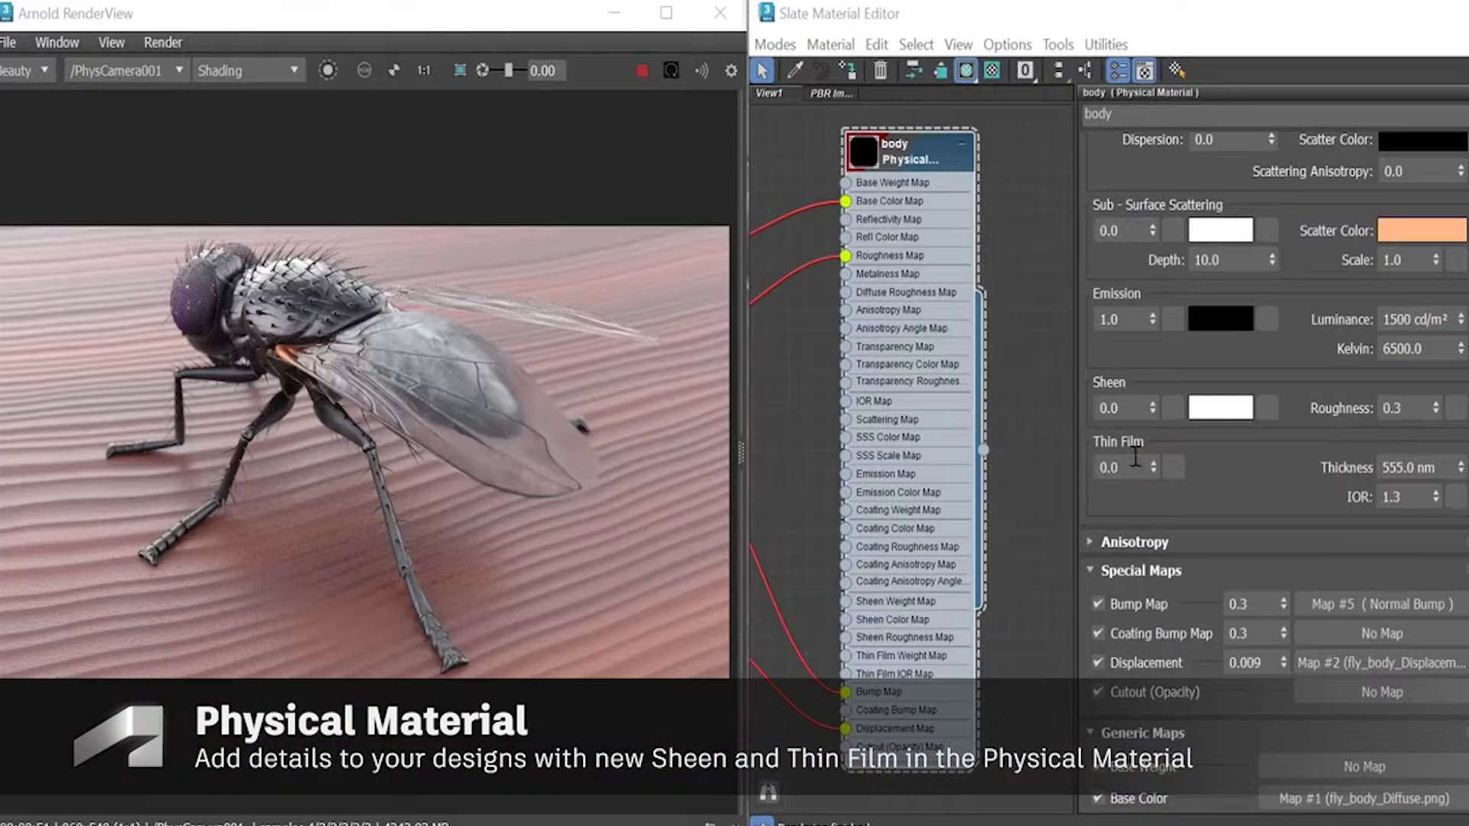
{"action": "double_click", "coordinate": [1095, 467]}
{"action": "type", "text": "1"}
{"action": "key", "text": "Return"}
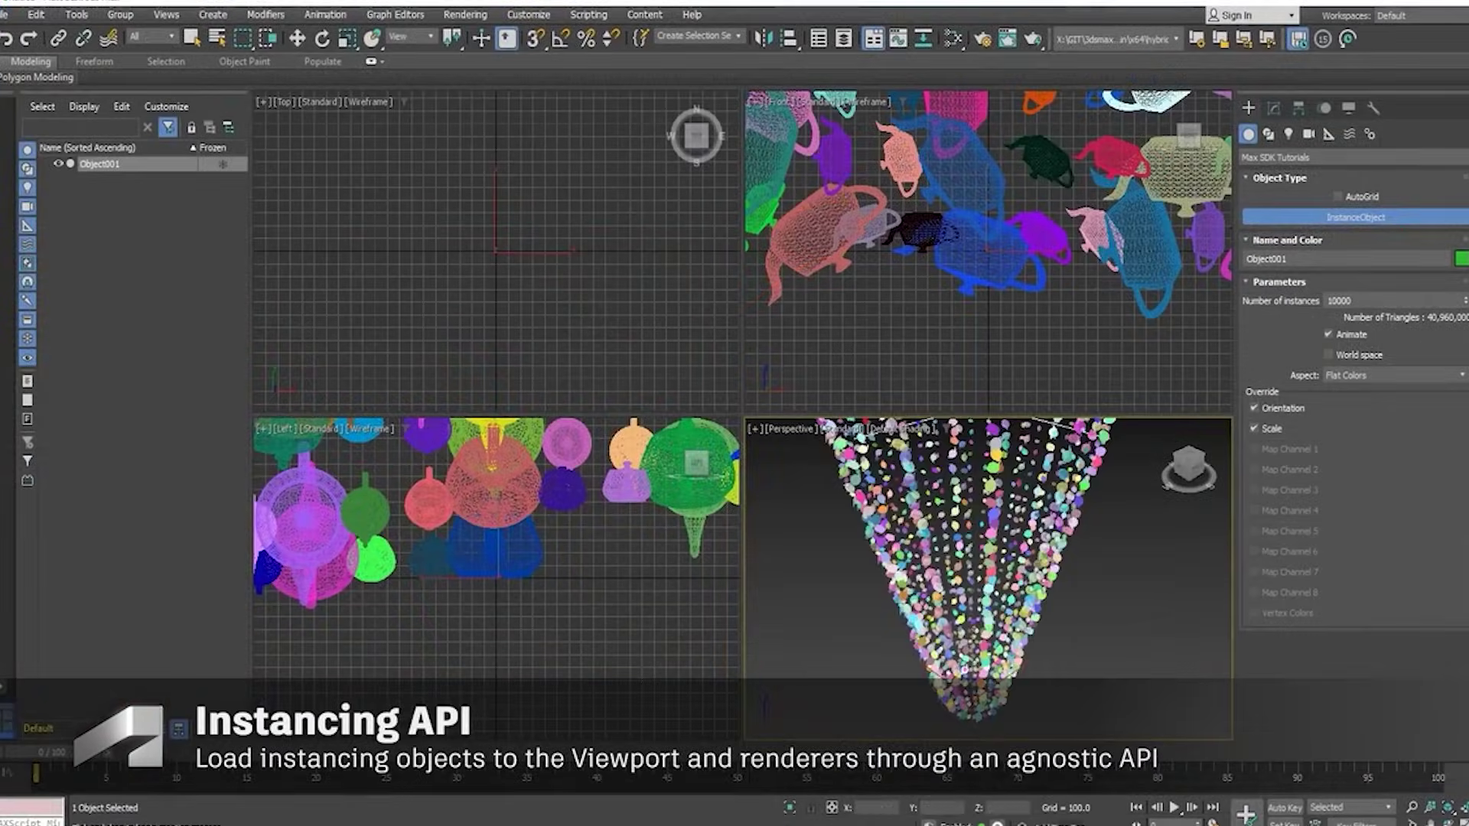
Play then stop the instancing, and set InstanceObject's Aspect to Standard and Physical Materials
{"action": "left_click", "coordinate": [1175, 809]}
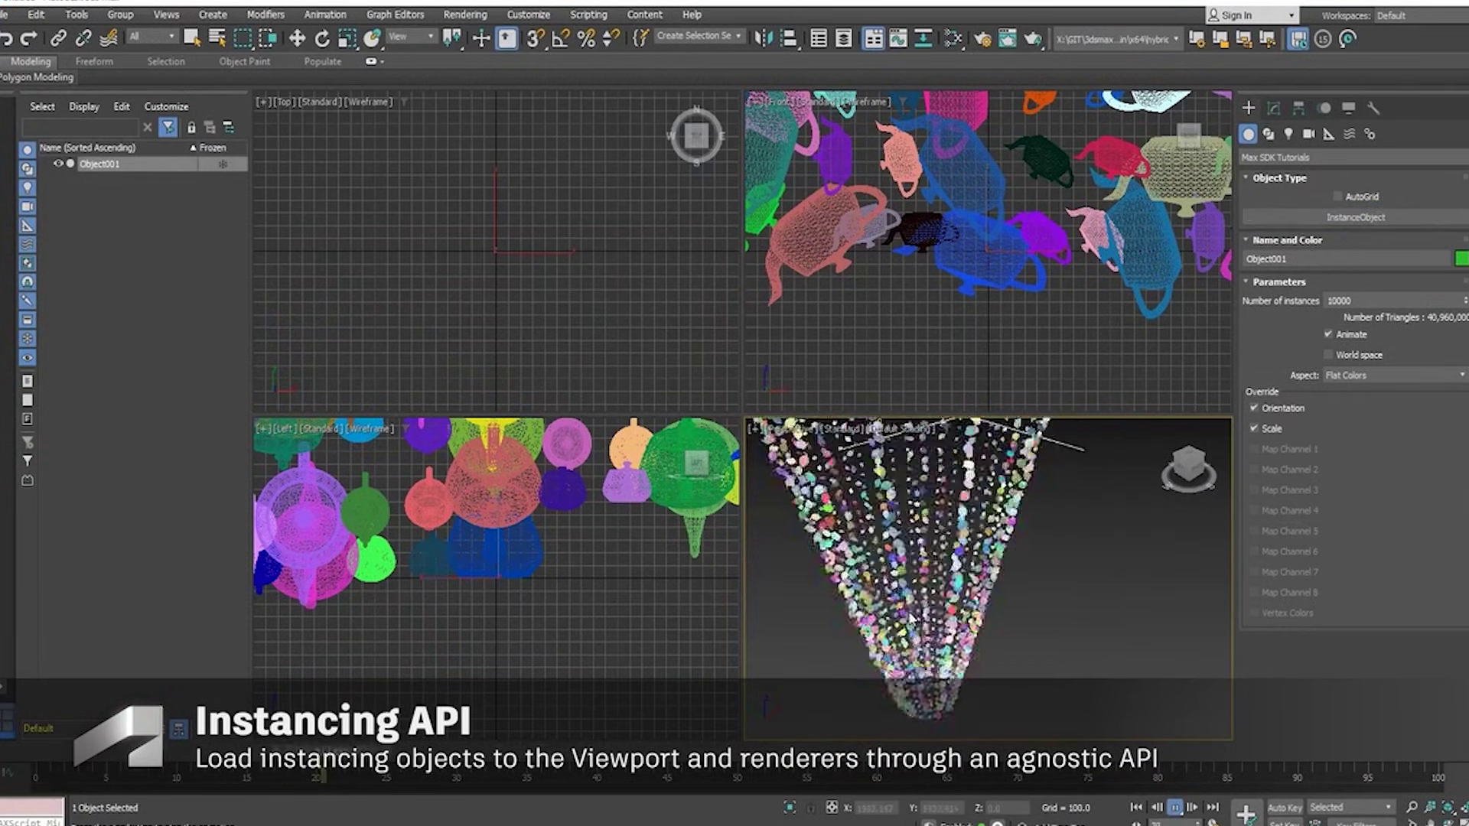
{"action": "left_click", "coordinate": [1355, 217]}
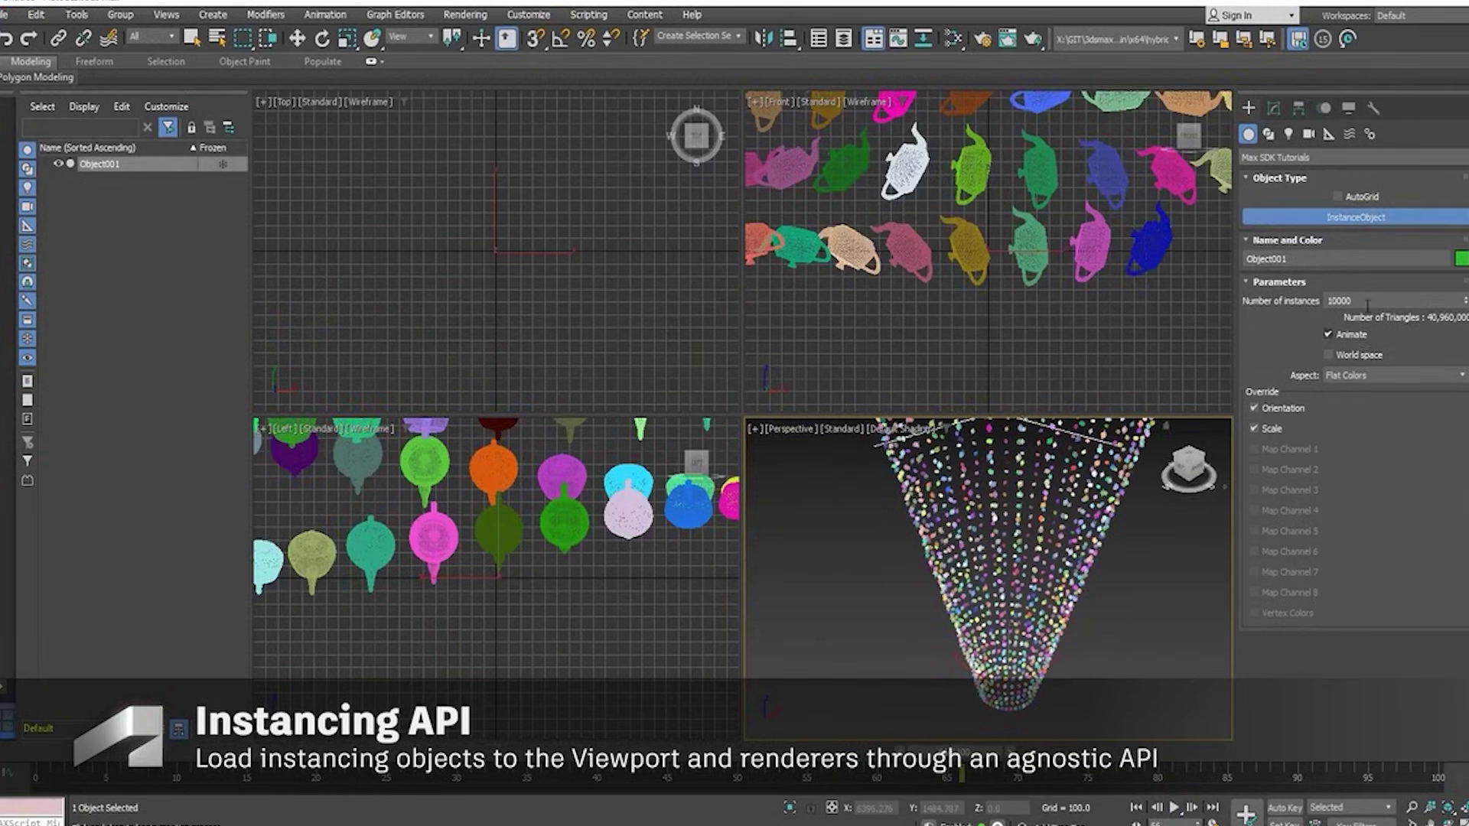
{"action": "left_click", "coordinate": [1392, 375]}
{"action": "left_click", "coordinate": [1377, 402]}
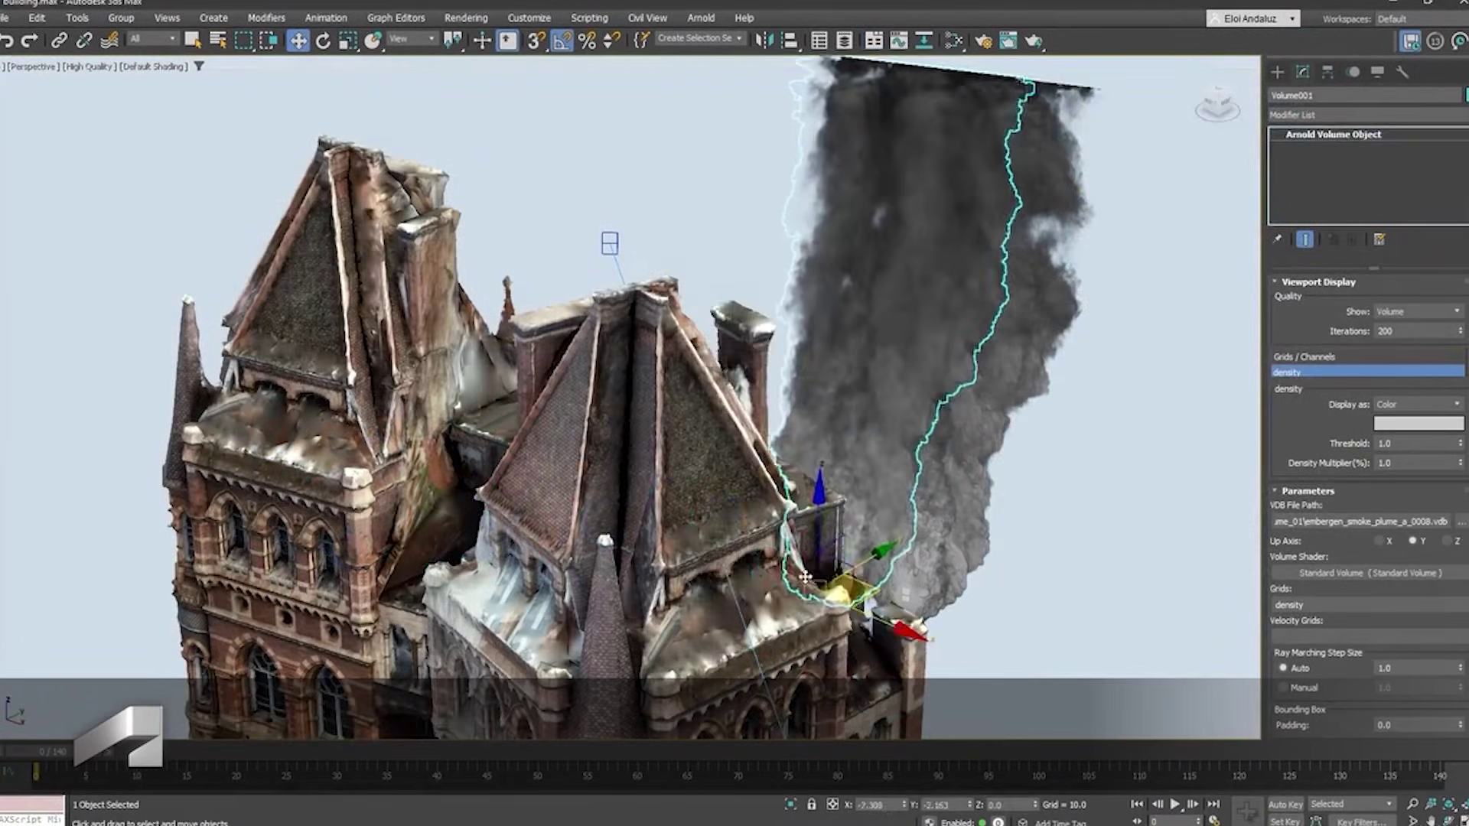
Clone the smoke volume, rotate it and place it between the chimneys, then view the fire volume
{"action": "left_click_drag", "start_coordinate": [765, 582], "coordinate": [739, 577], "text": "shift"}
{"action": "left_click", "coordinate": [732, 486]}
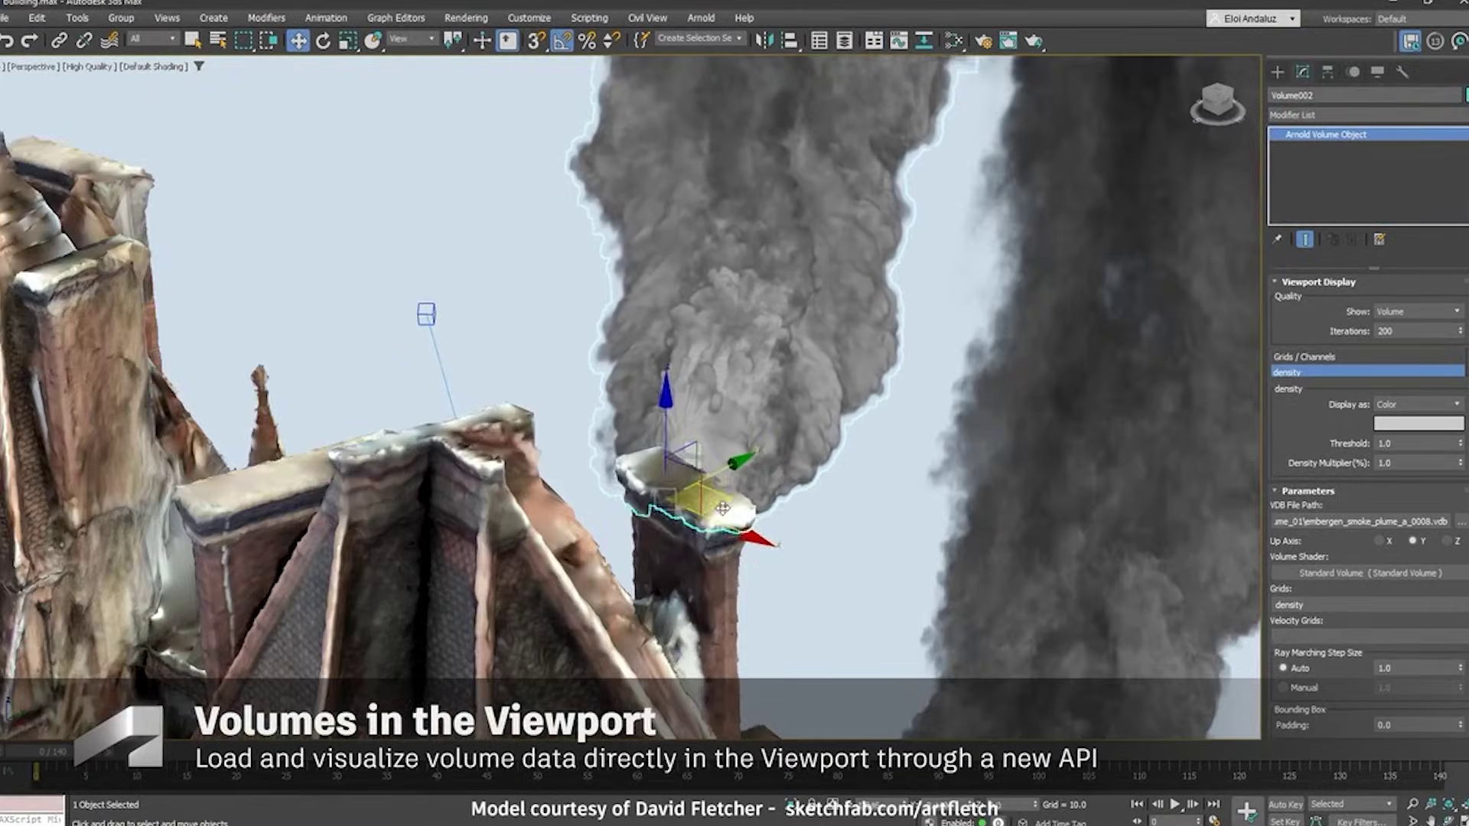
{"action": "middle_click_drag", "start_coordinate": [722, 508], "coordinate": [704, 489], "text": "alt"}
{"action": "key", "text": "e"}
{"action": "left_click_drag", "start_coordinate": [754, 505], "coordinate": [769, 489]}
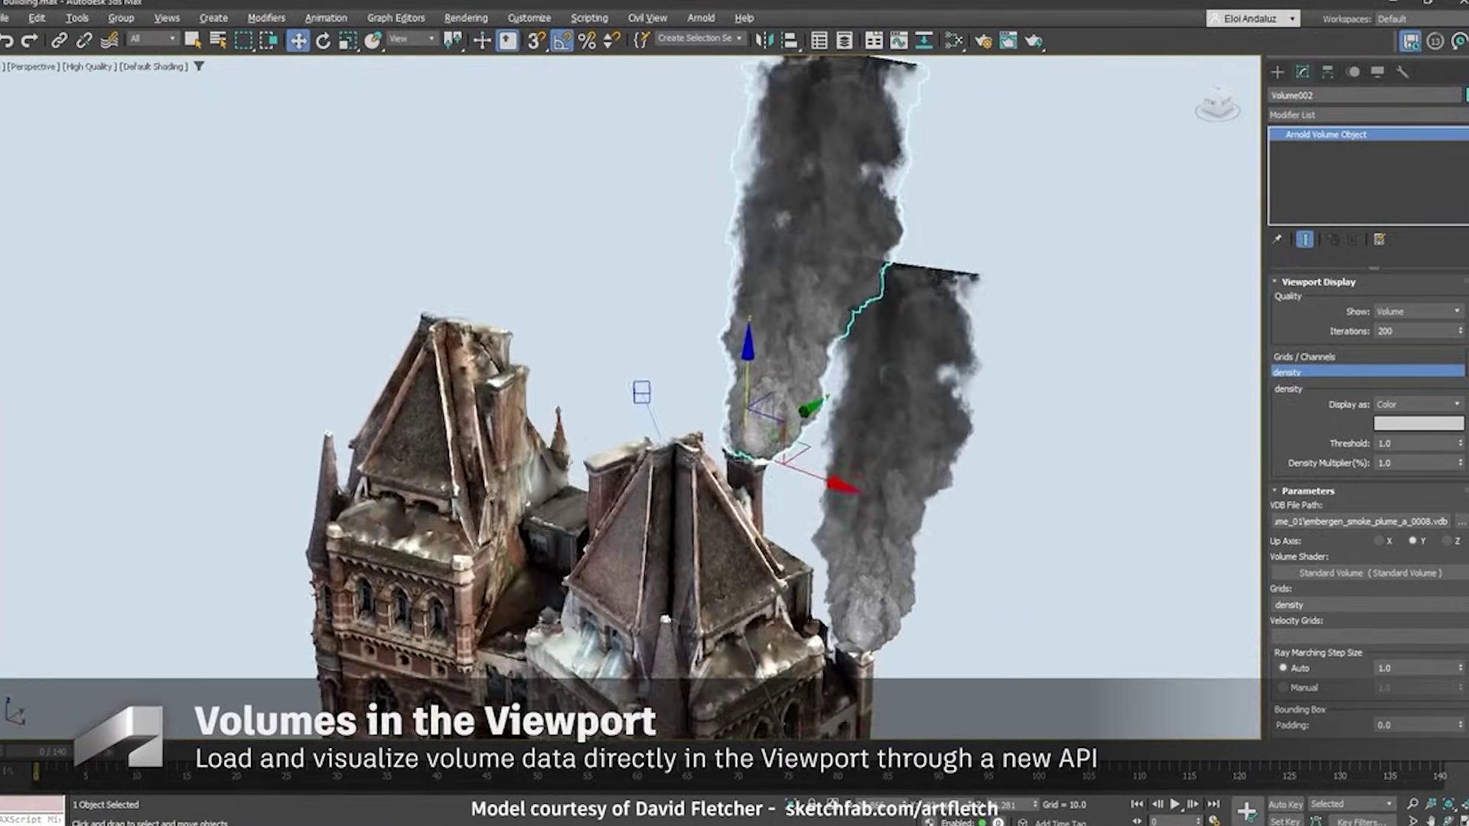
{"action": "left_click_drag", "start_coordinate": [883, 477], "coordinate": [668, 370]}
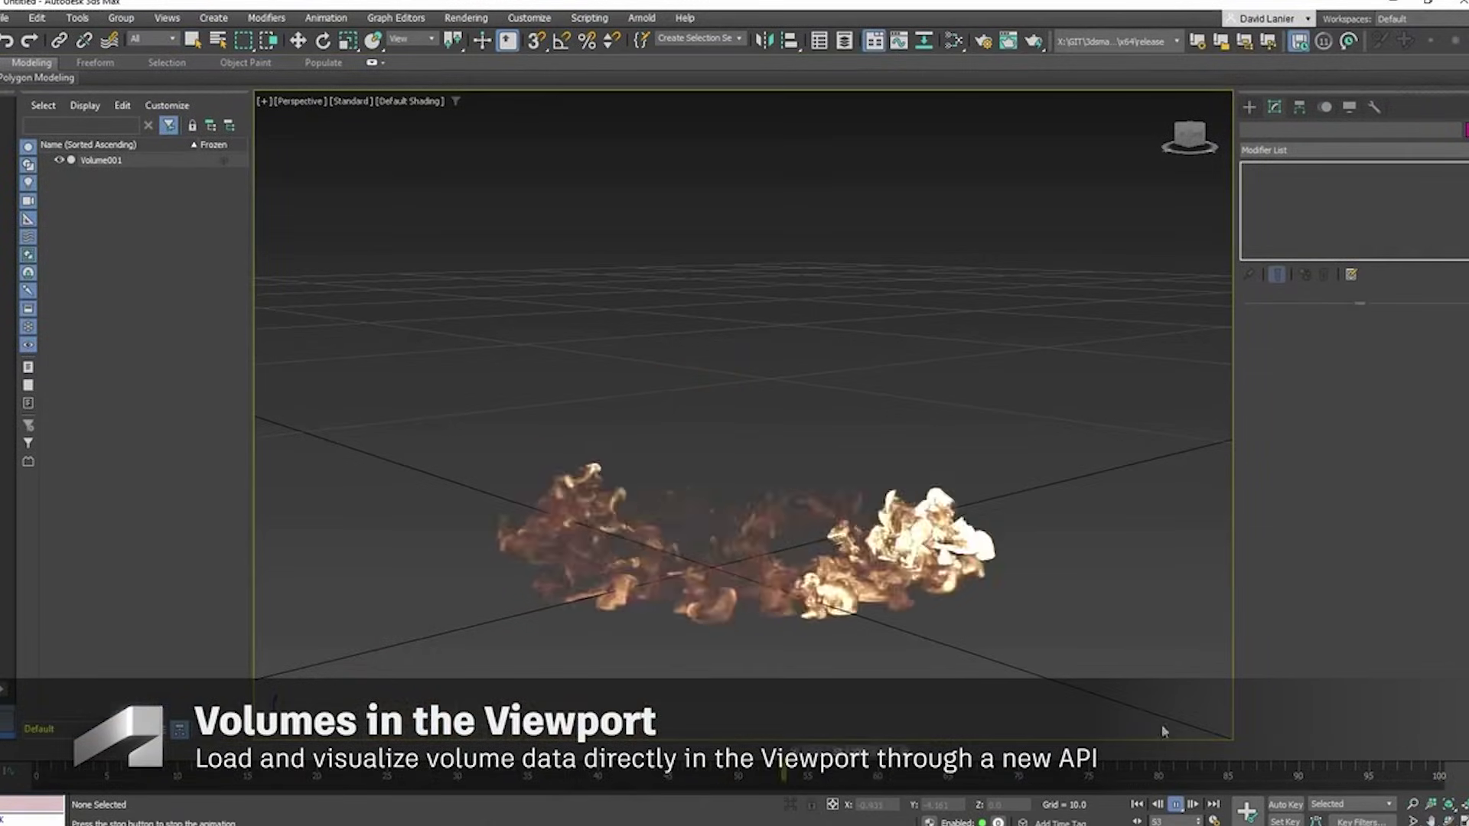
{"action": "middle_click_drag", "start_coordinate": [1018, 490], "coordinate": [817, 617], "text": "alt"}
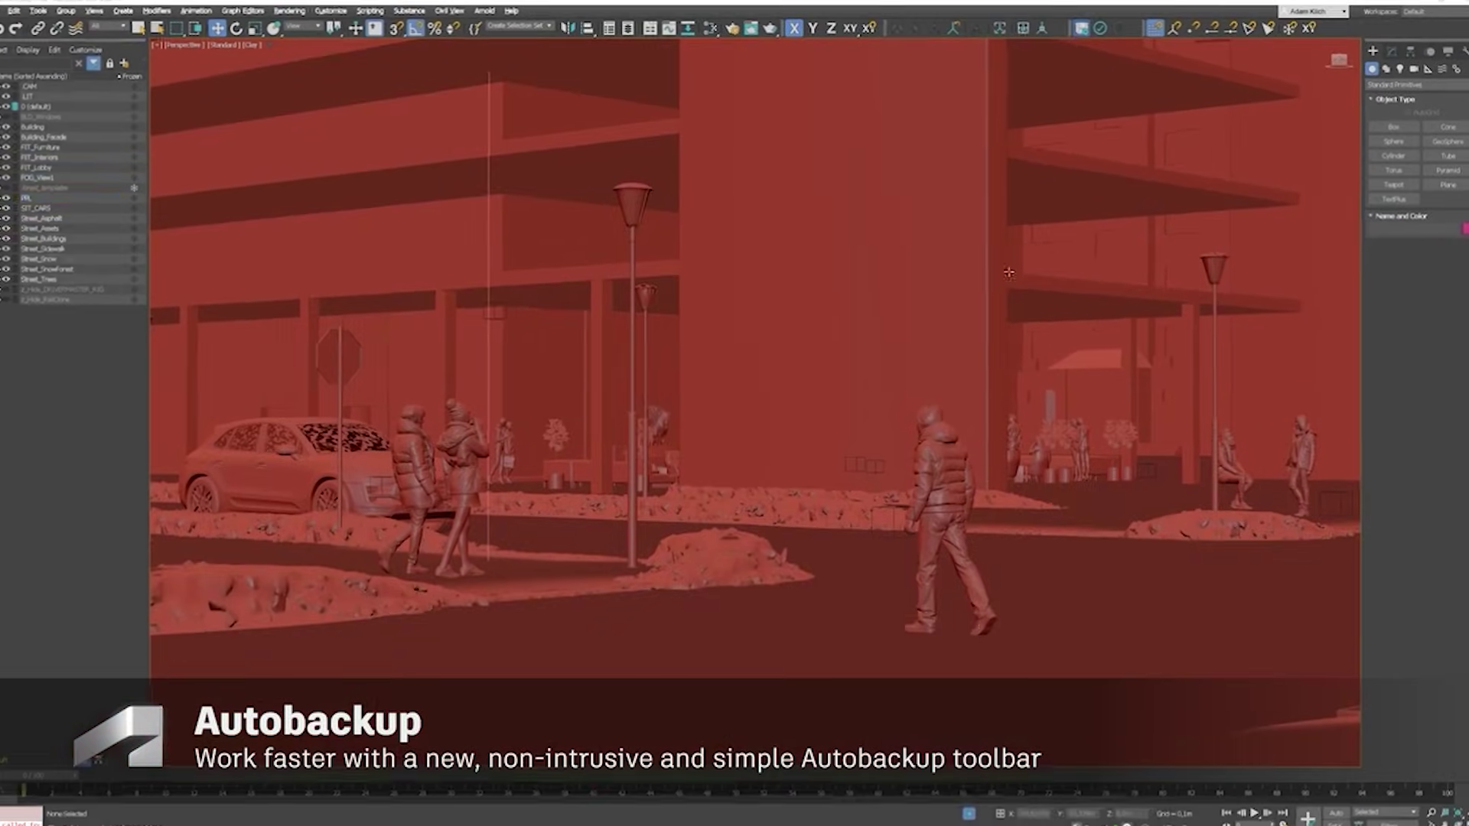
Move the walking man right and enable Autobackup's Prepend scene name and Compress options
{"action": "left_click", "coordinate": [942, 490]}
{"action": "left_click_drag", "start_coordinate": [961, 644], "coordinate": [1039, 646]}
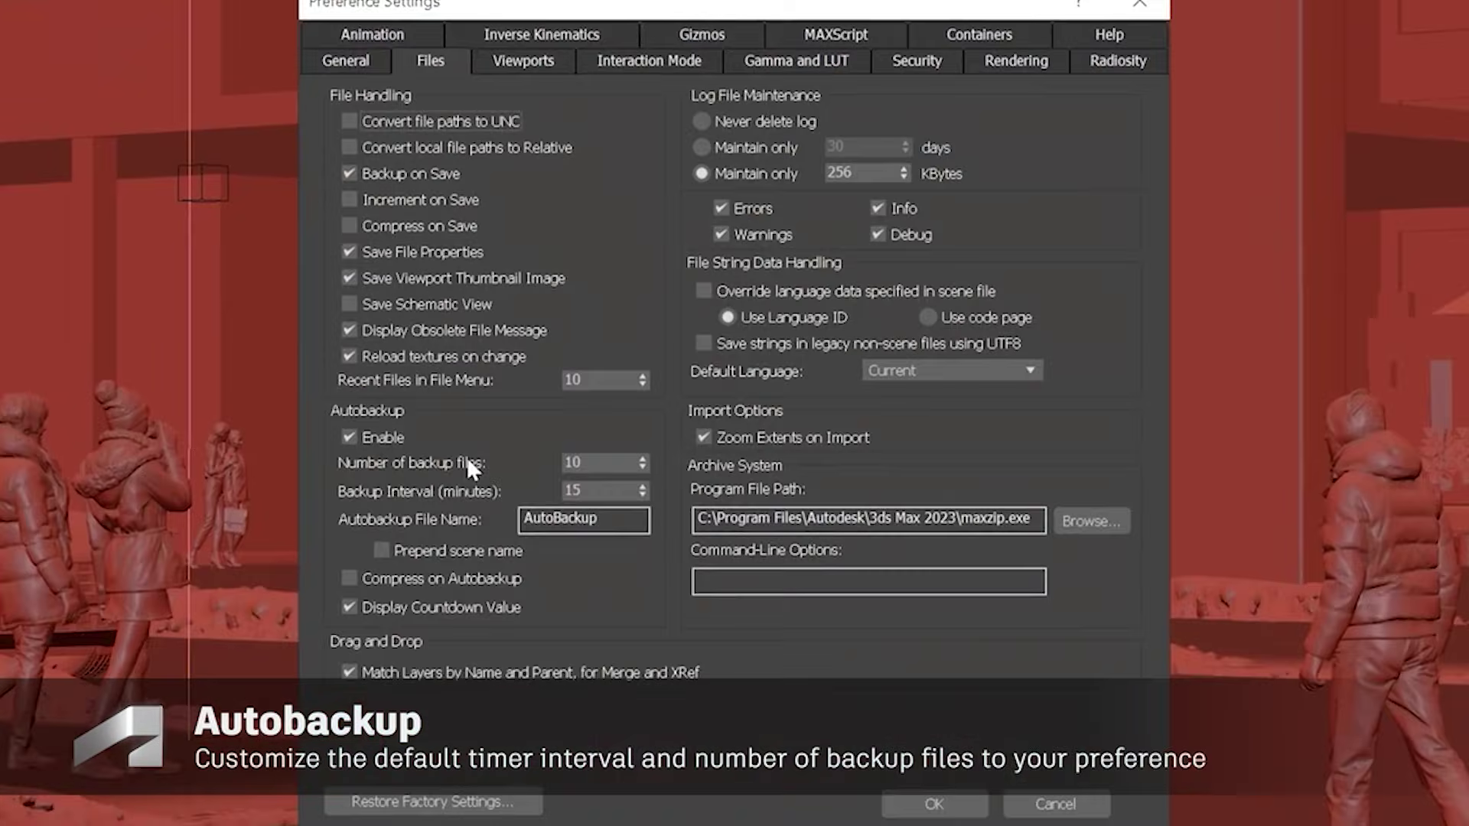
{"action": "left_click", "coordinate": [387, 551]}
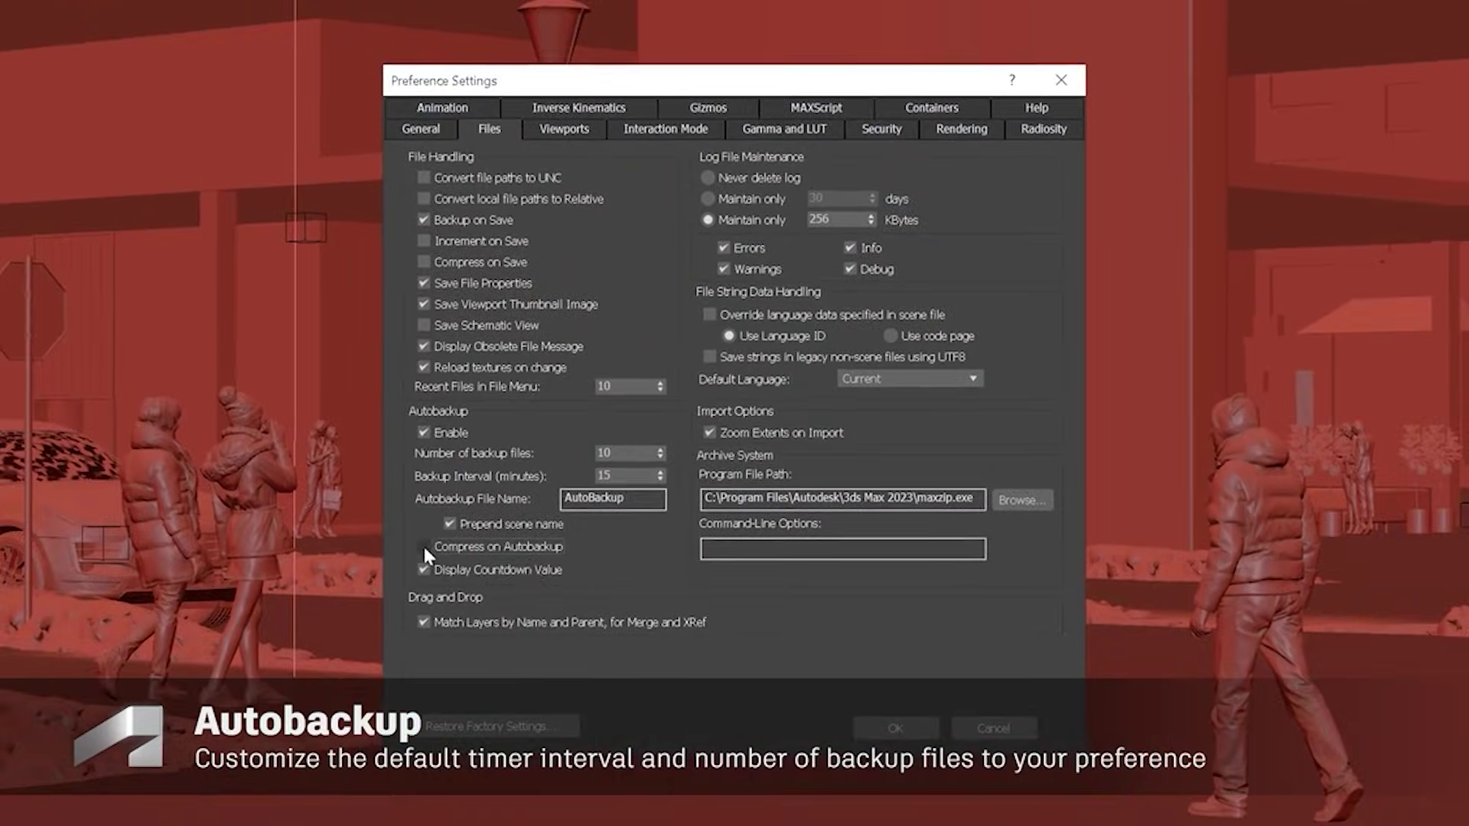
{"action": "left_click", "coordinate": [350, 578]}
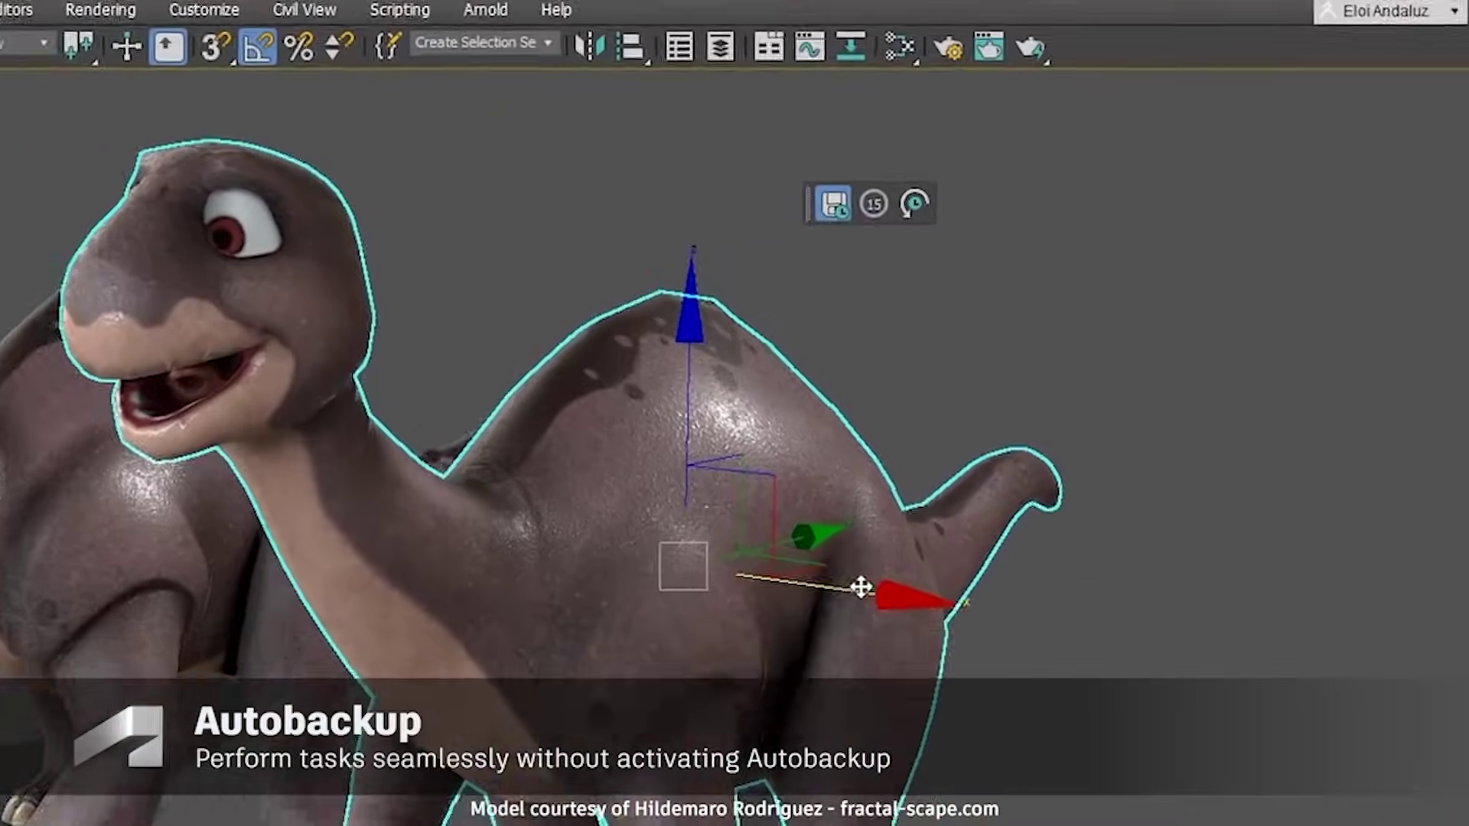
Check the autobackup folder, then save an Autobackup Now of the dinosaur scene
{"action": "middle_click_drag", "start_coordinate": [861, 586], "coordinate": [693, 580], "text": "alt"}
{"action": "middle_click_drag", "start_coordinate": [645, 658], "coordinate": [679, 663], "text": "alt"}
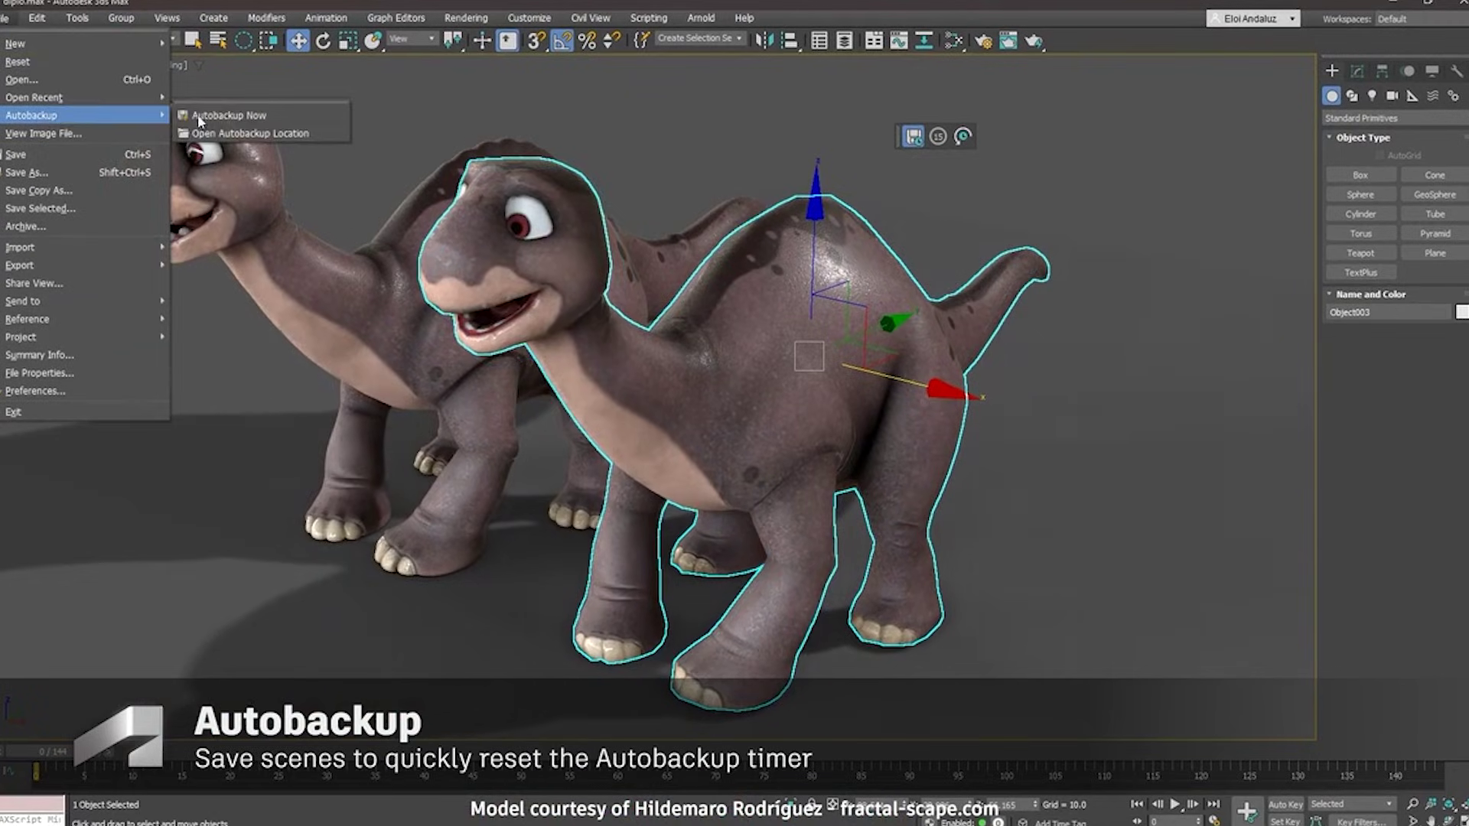
{"action": "left_click", "coordinate": [250, 133]}
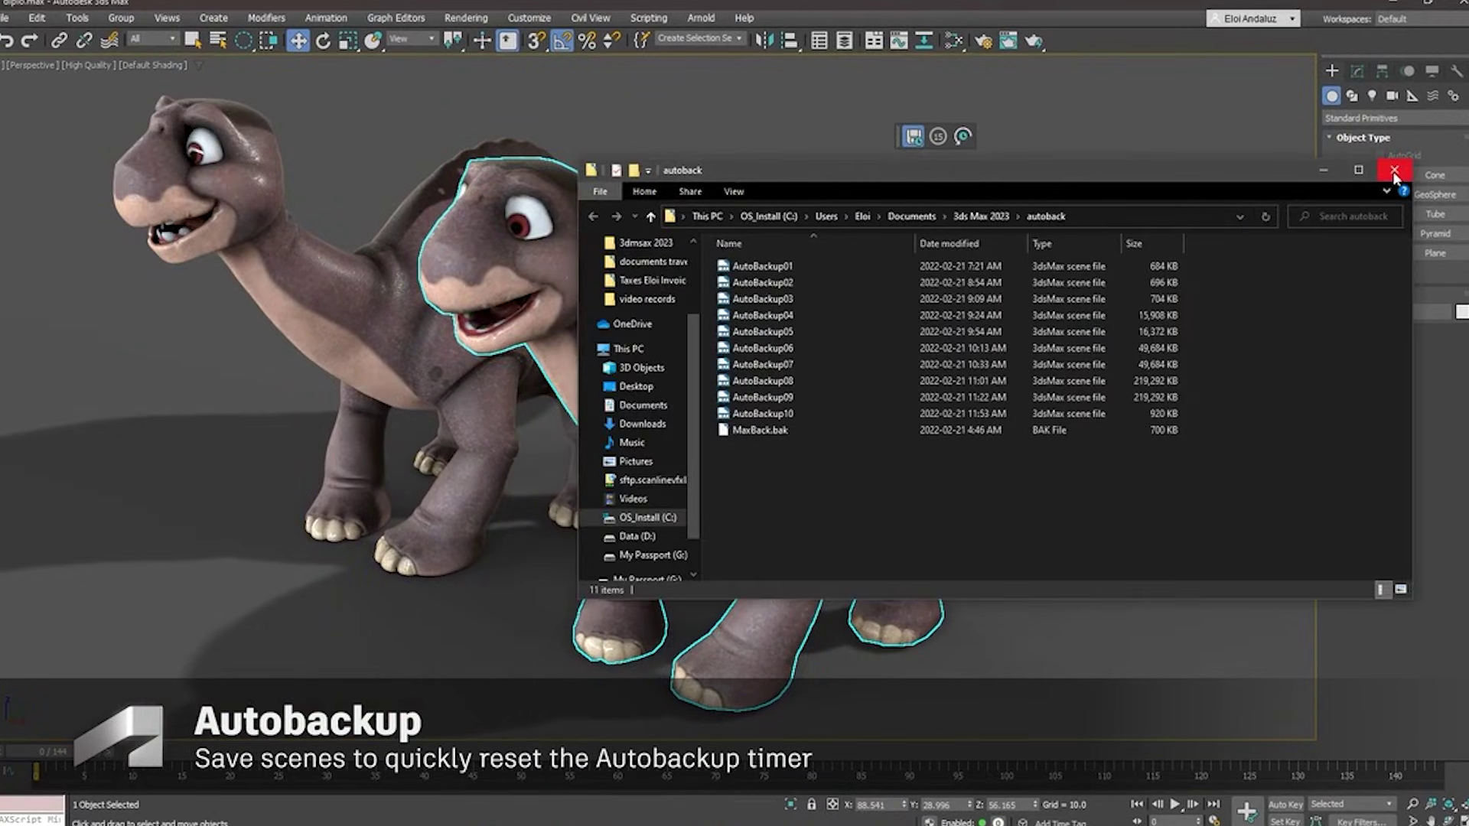
{"action": "left_click", "coordinate": [1393, 170]}
{"action": "left_click", "coordinate": [6, 17]}
{"action": "mouse_move", "coordinate": [46, 115]}
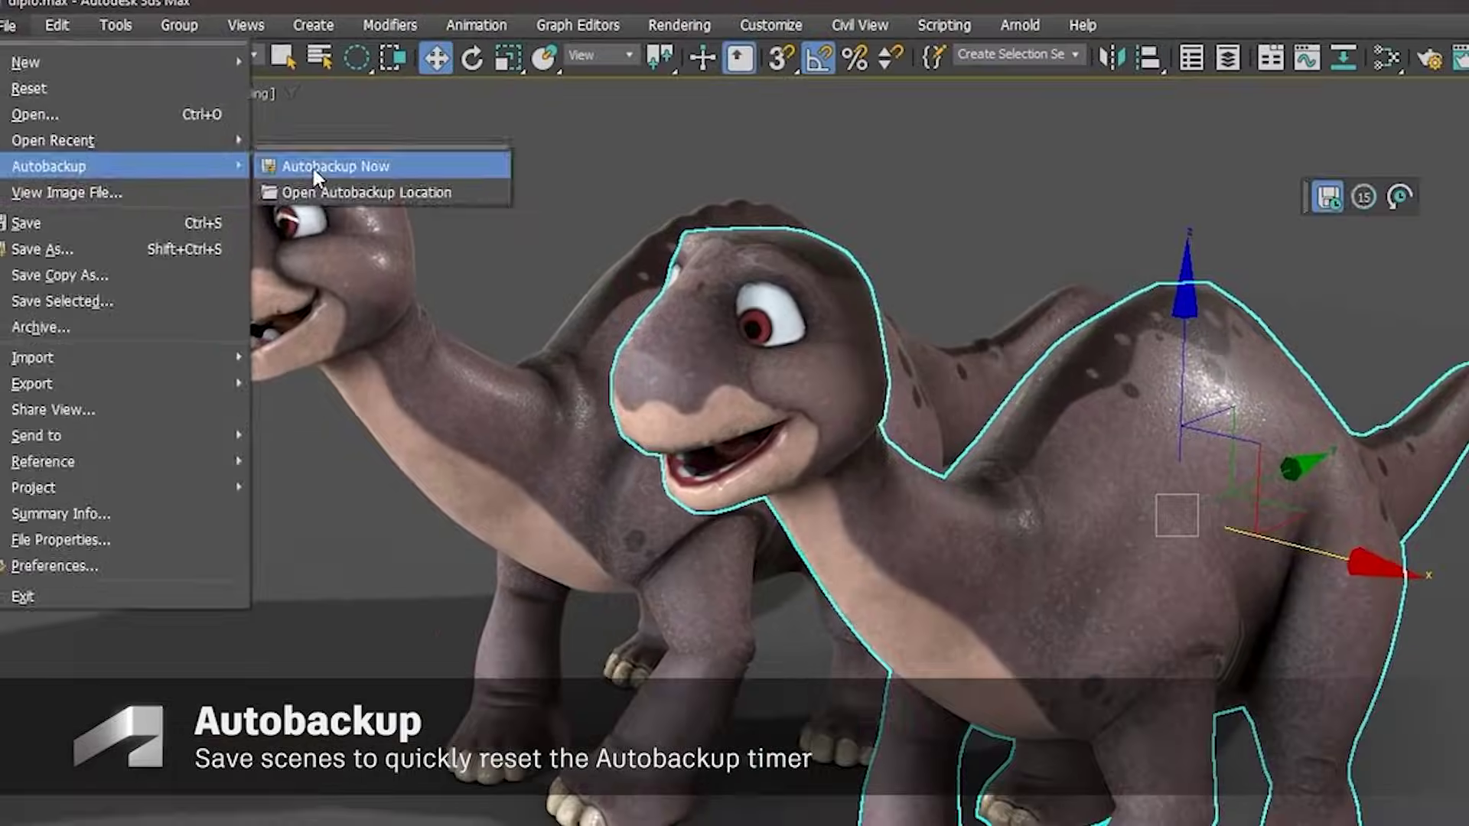
{"action": "left_click", "coordinate": [316, 169]}
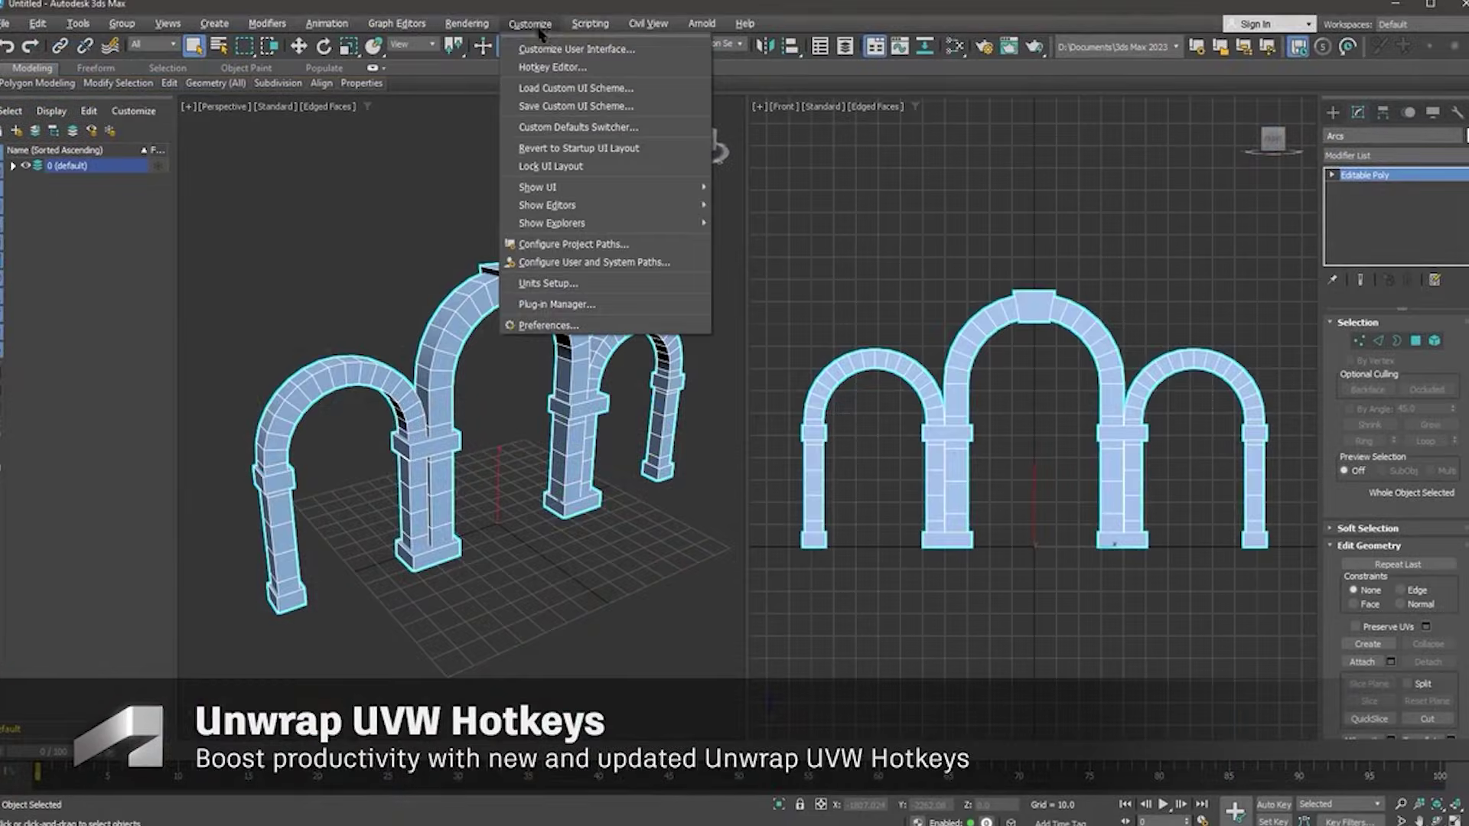
In the Hotkey Editor, show the Unwrap UVW group filtered to Assigned Hotkeys Only
{"action": "left_click", "coordinate": [552, 68]}
{"action": "left_click", "coordinate": [489, 83]}
{"action": "left_click", "coordinate": [474, 318]}
{"action": "left_click", "coordinate": [490, 107]}
{"action": "left_click", "coordinate": [486, 120]}
Review the hotkeys of several Unwrap UVW actions, including Copy and Filter Selected Polygons
{"action": "left_click", "coordinate": [505, 178]}
{"action": "left_click", "coordinate": [513, 206]}
{"action": "left_click", "coordinate": [520, 234]}
{"action": "left_click", "coordinate": [528, 318]}
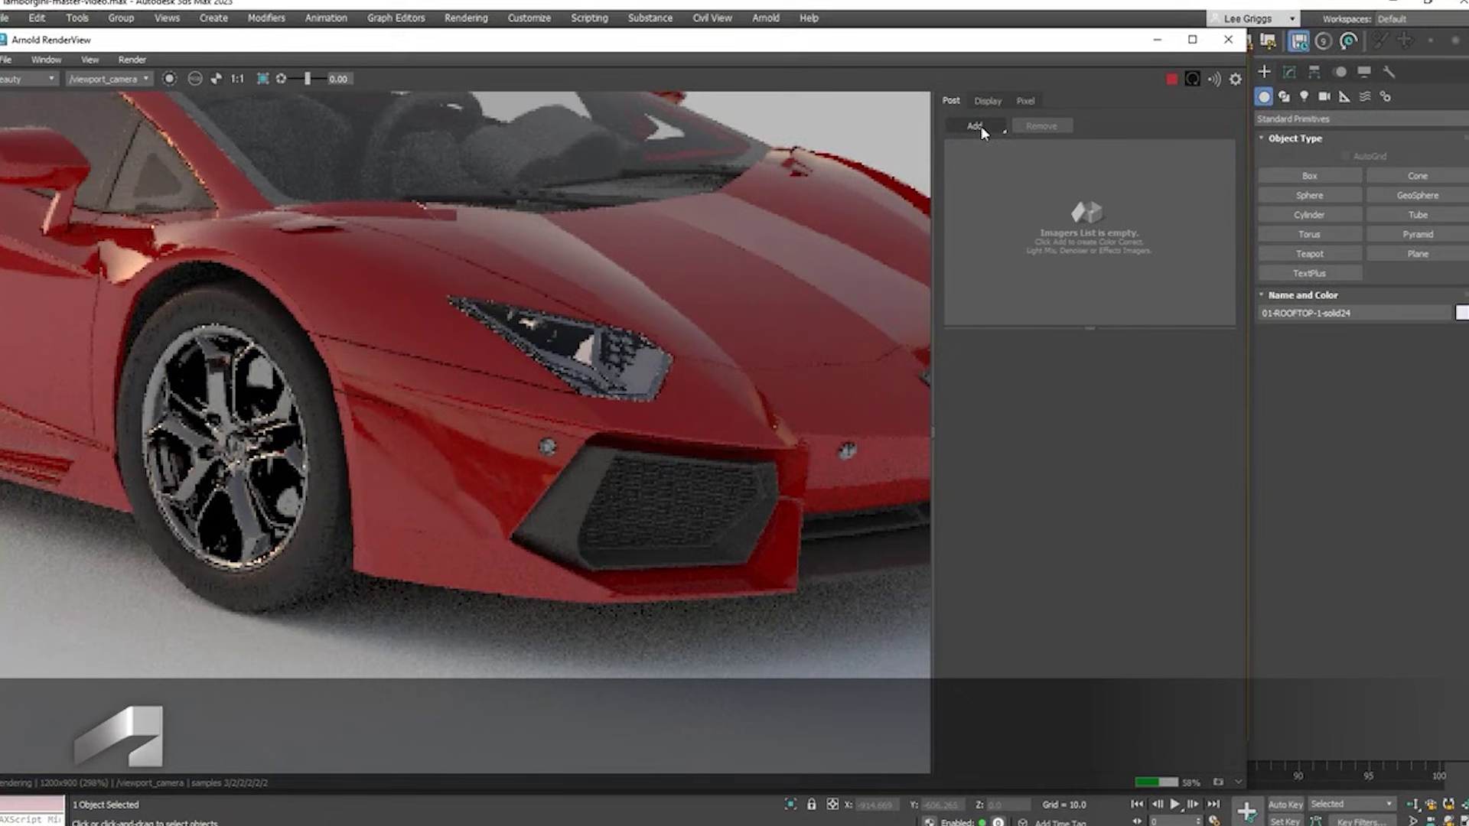
Add the Denoiser Optix imager to the red car's Arnold render
{"action": "left_click", "coordinate": [981, 128]}
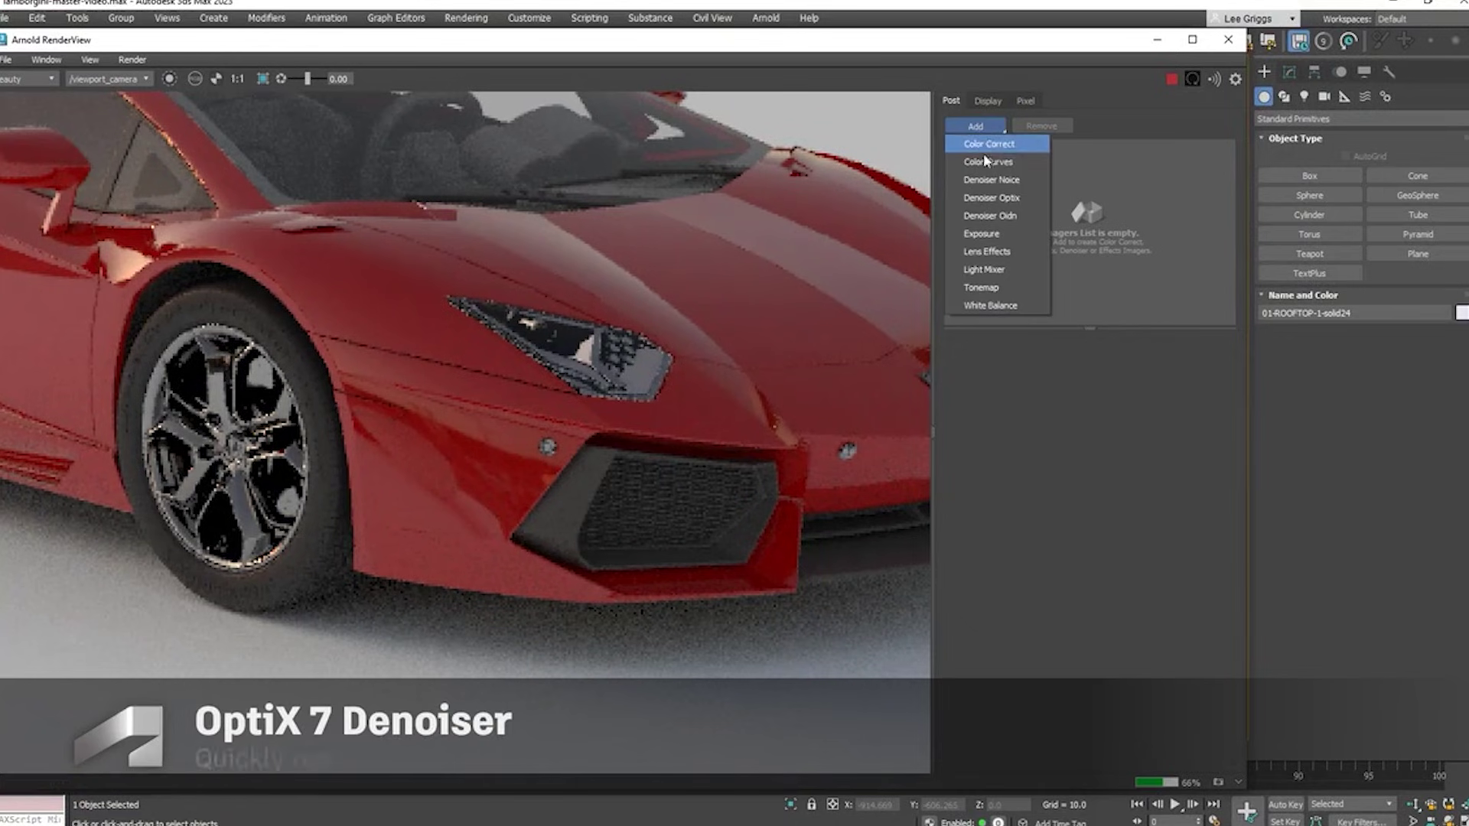
{"action": "left_click", "coordinate": [997, 200]}
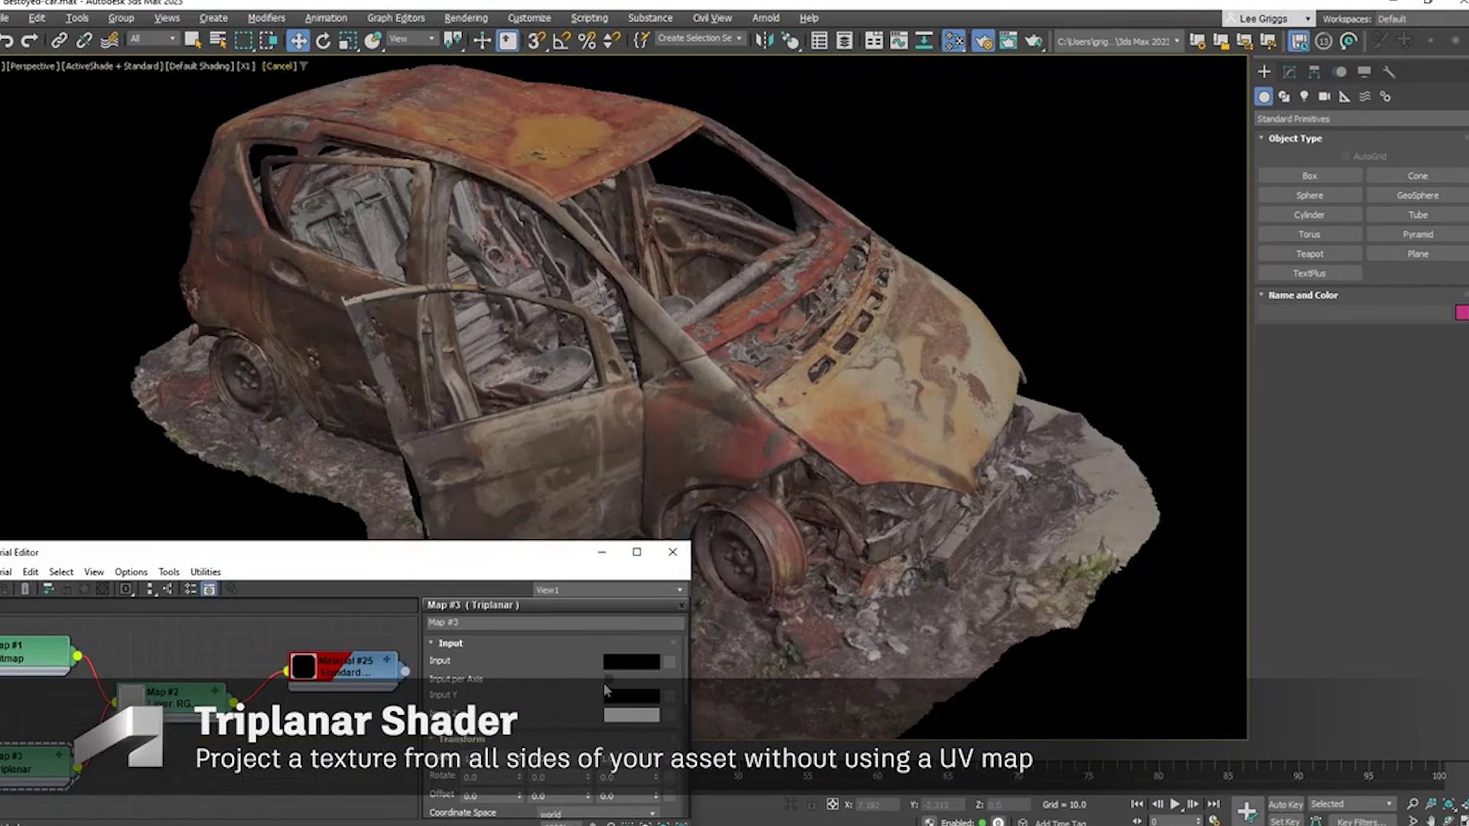
Enable Input per Axis on the Triplanar map and bring its Transform rollout into view
{"action": "left_click", "coordinate": [608, 679]}
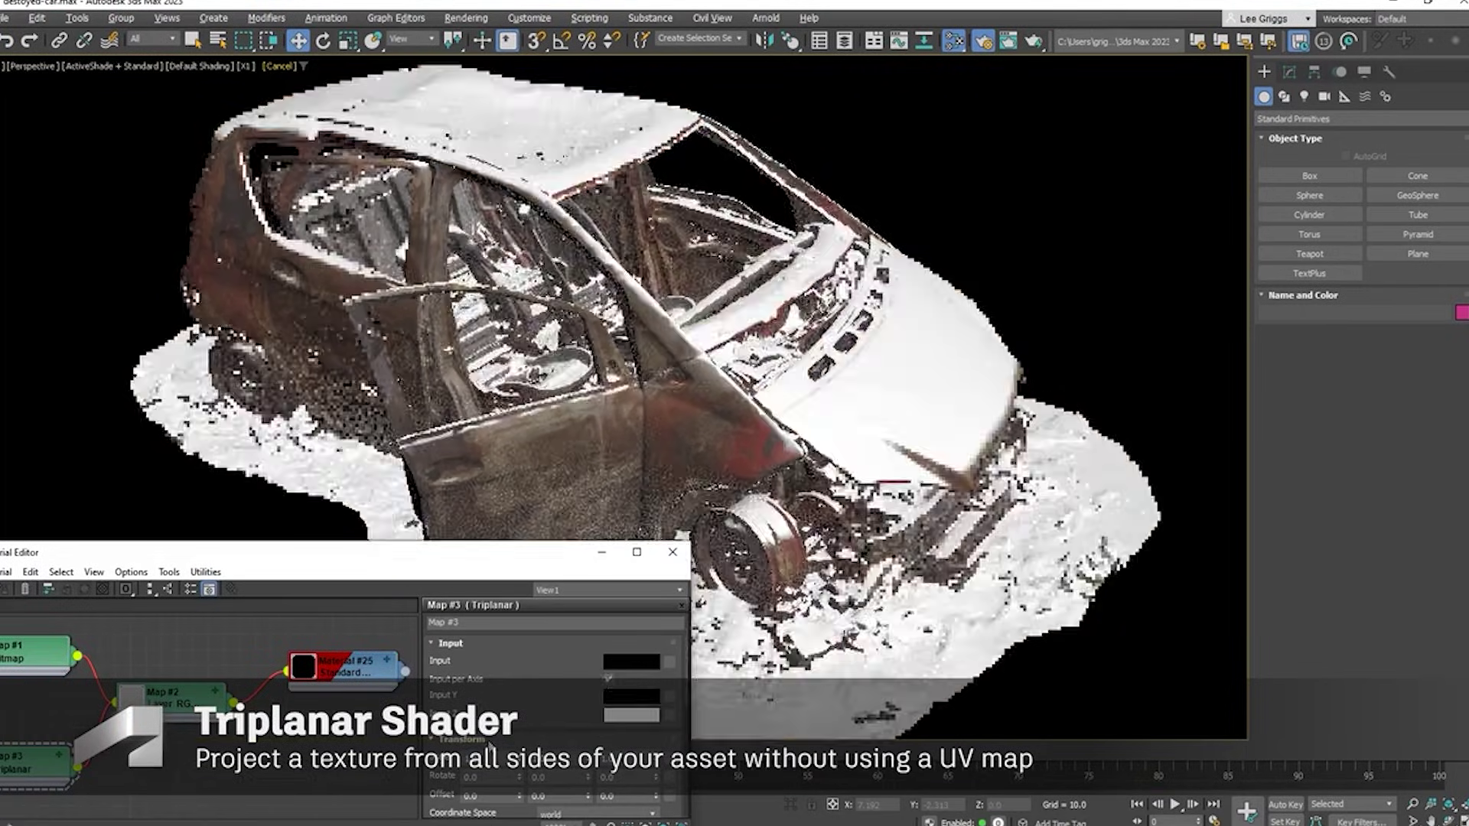
{"action": "scroll", "coordinate": [546, 748], "scroll_direction": "down", "scroll_amount": 3}
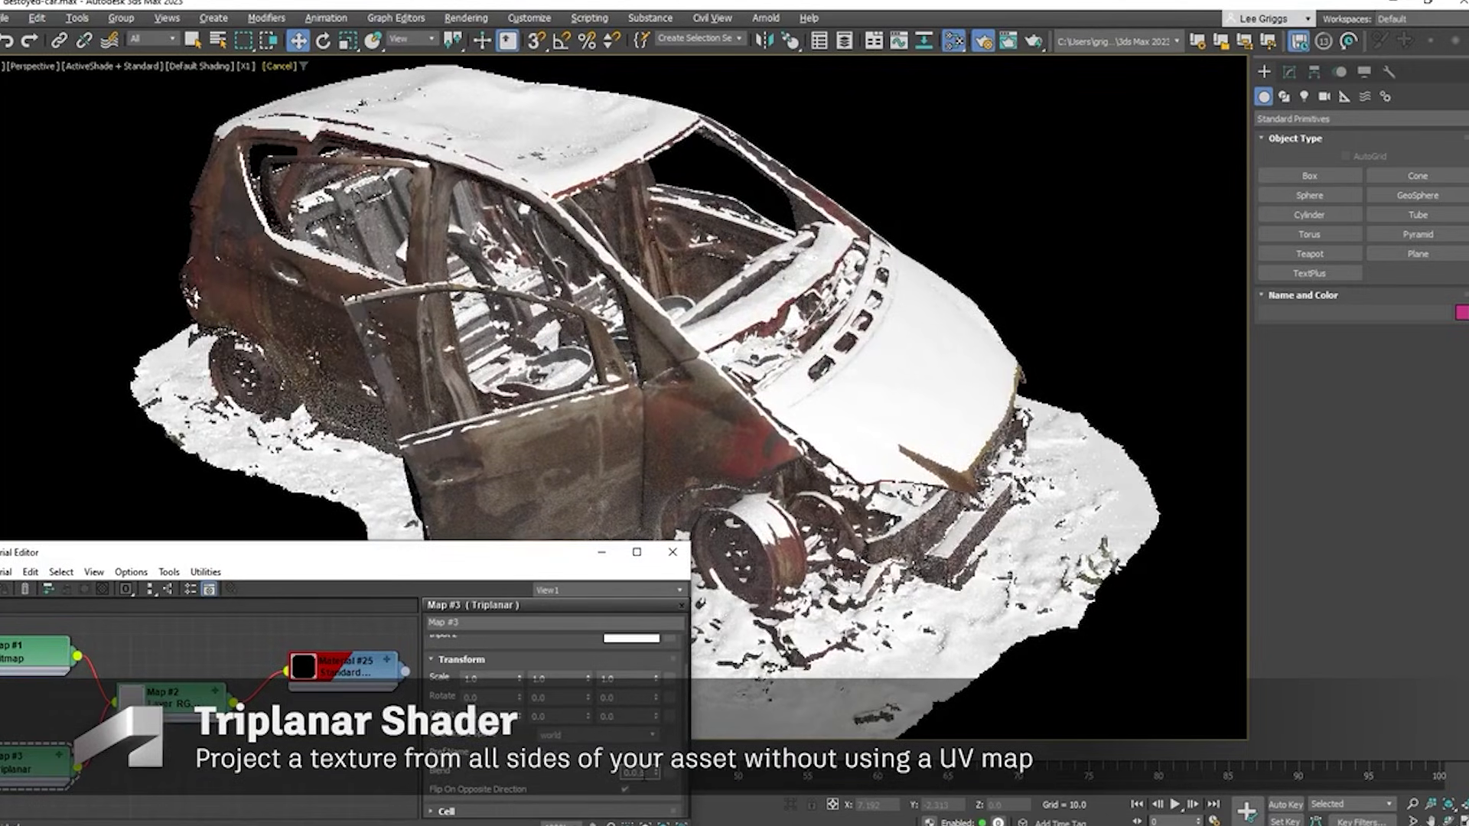